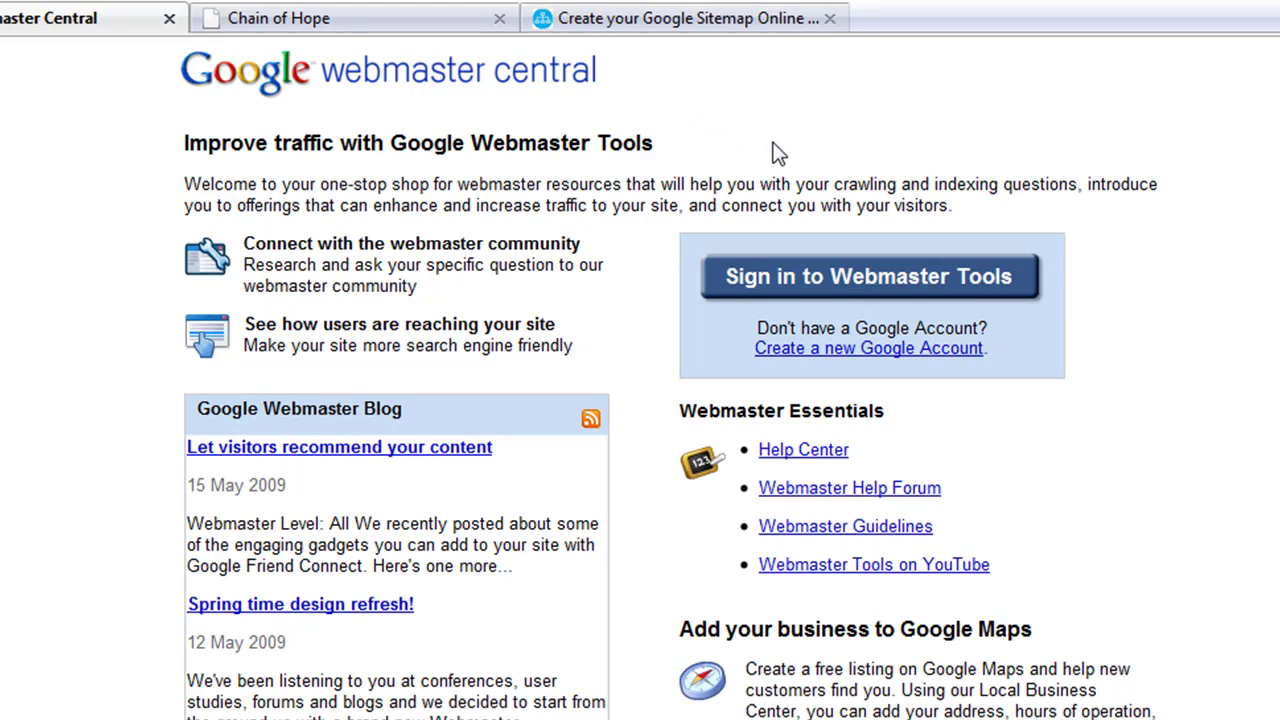
Step: Open the Chain of Hope site's home page in its tab, after glancing at the generator tab
left_click(592, 22)
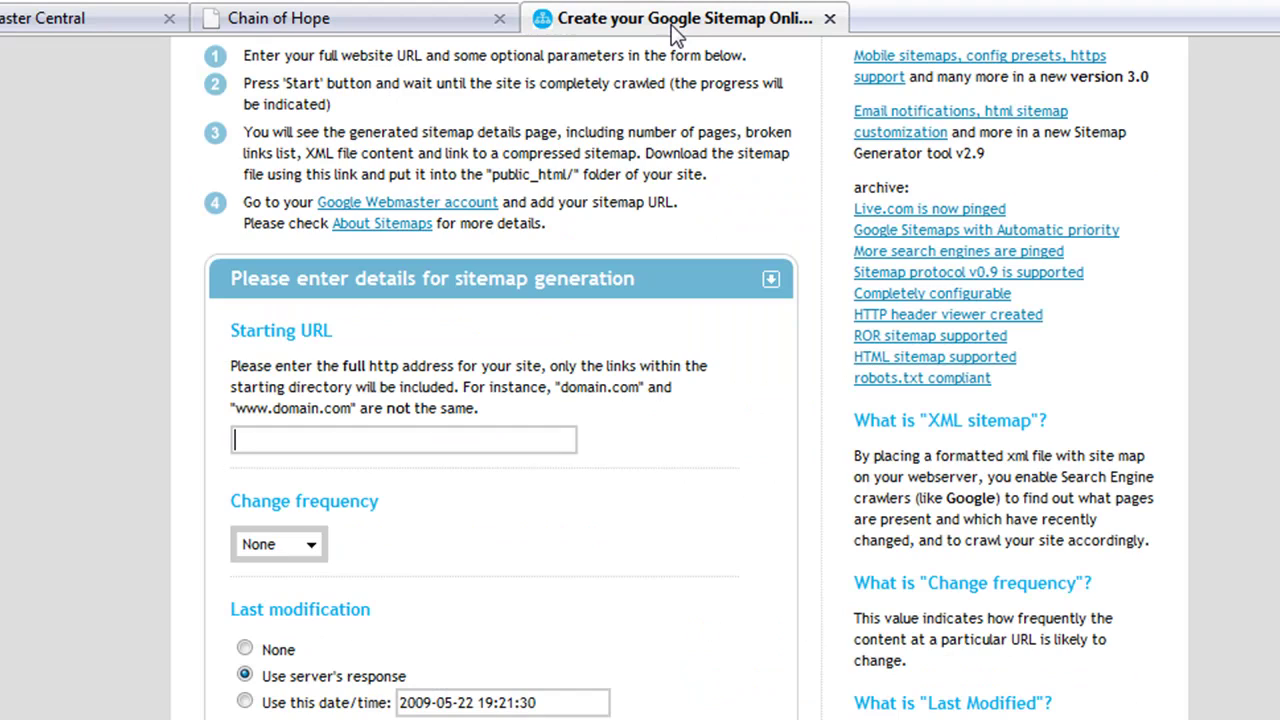
scroll(770, 320, "up", 5)
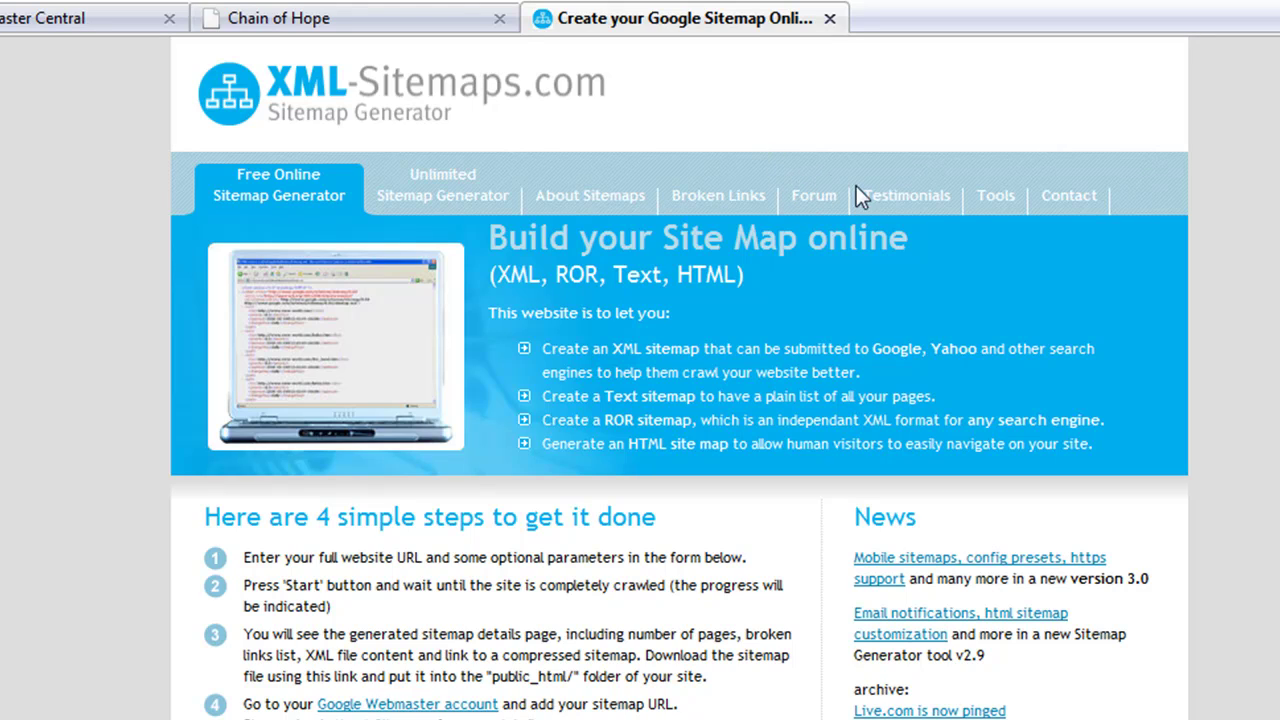
left_click(372, 30)
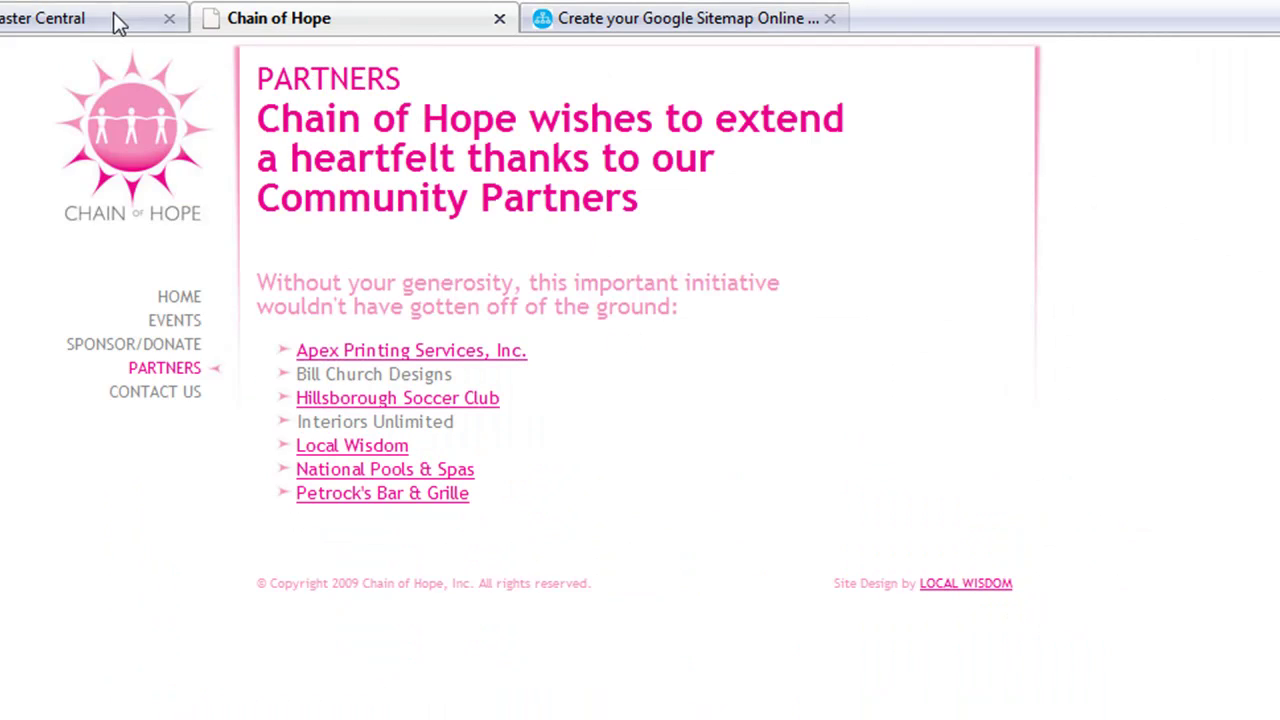
left_click(178, 298)
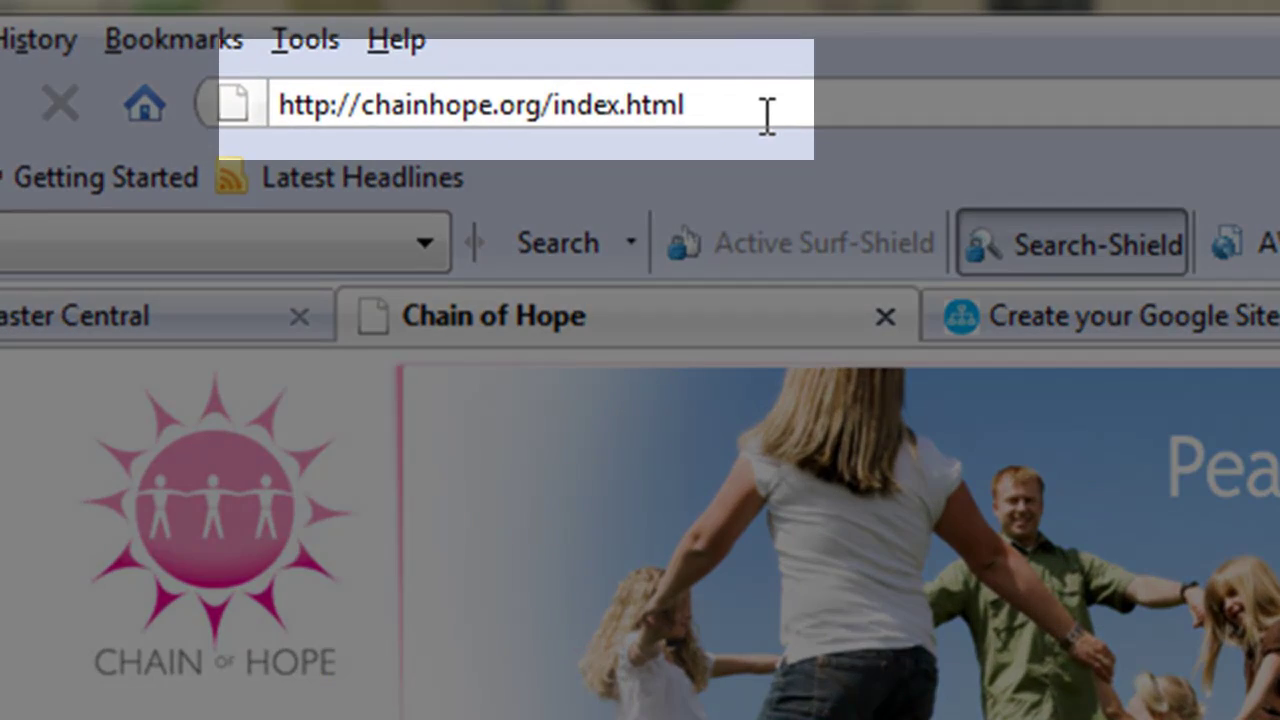
left_click(669, 114)
left_click(535, 112)
left_click_drag(553, 104, 246, 143)
key("ctrl+c")
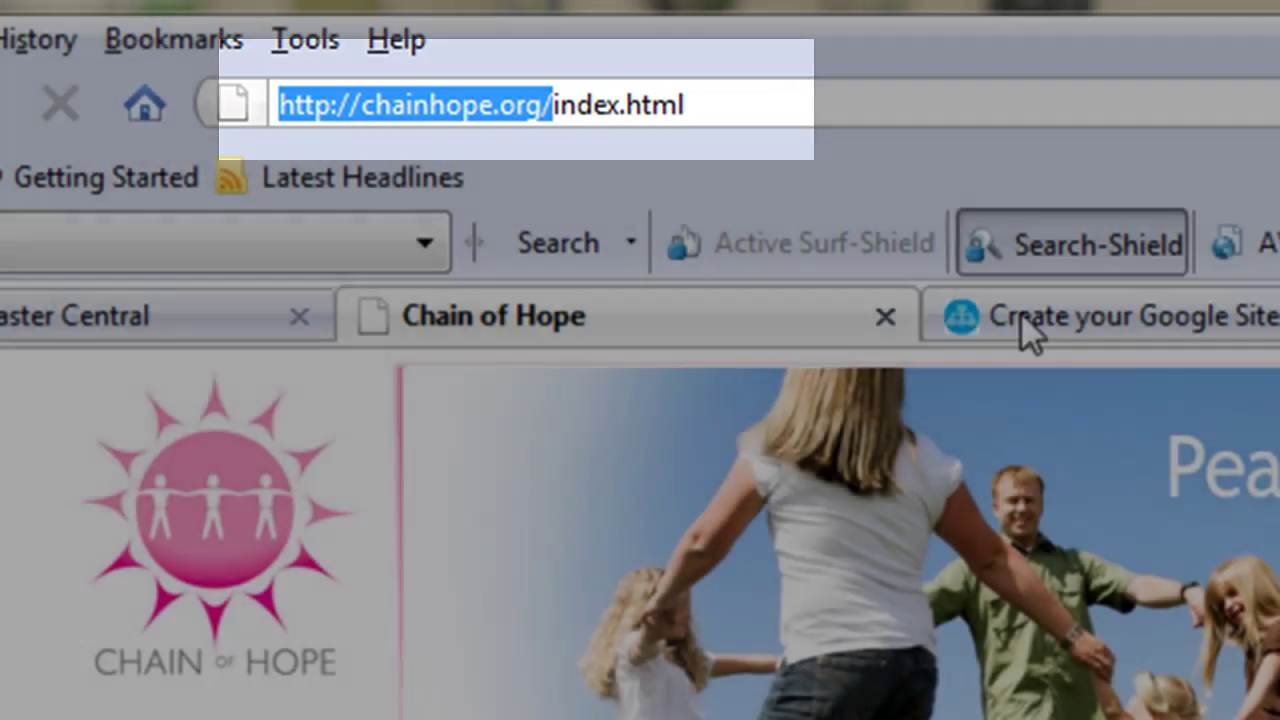
left_click(1025, 320)
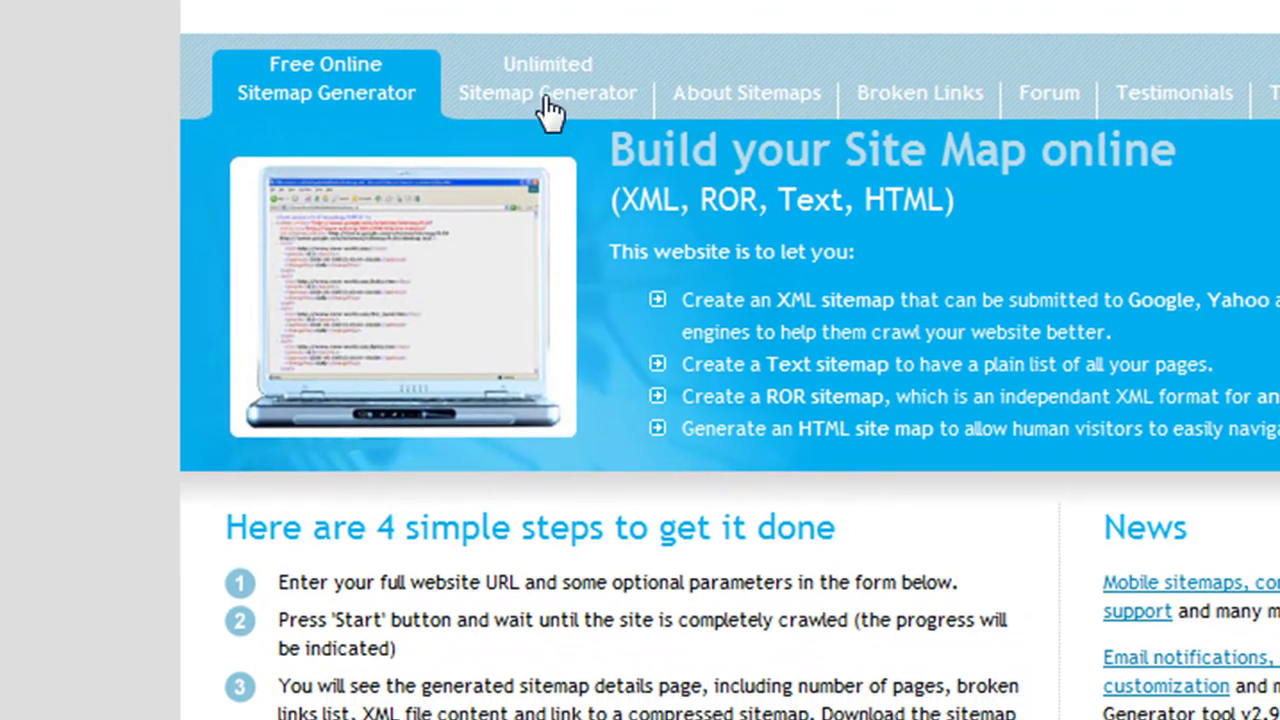
scroll(106, 490, "down", 5)
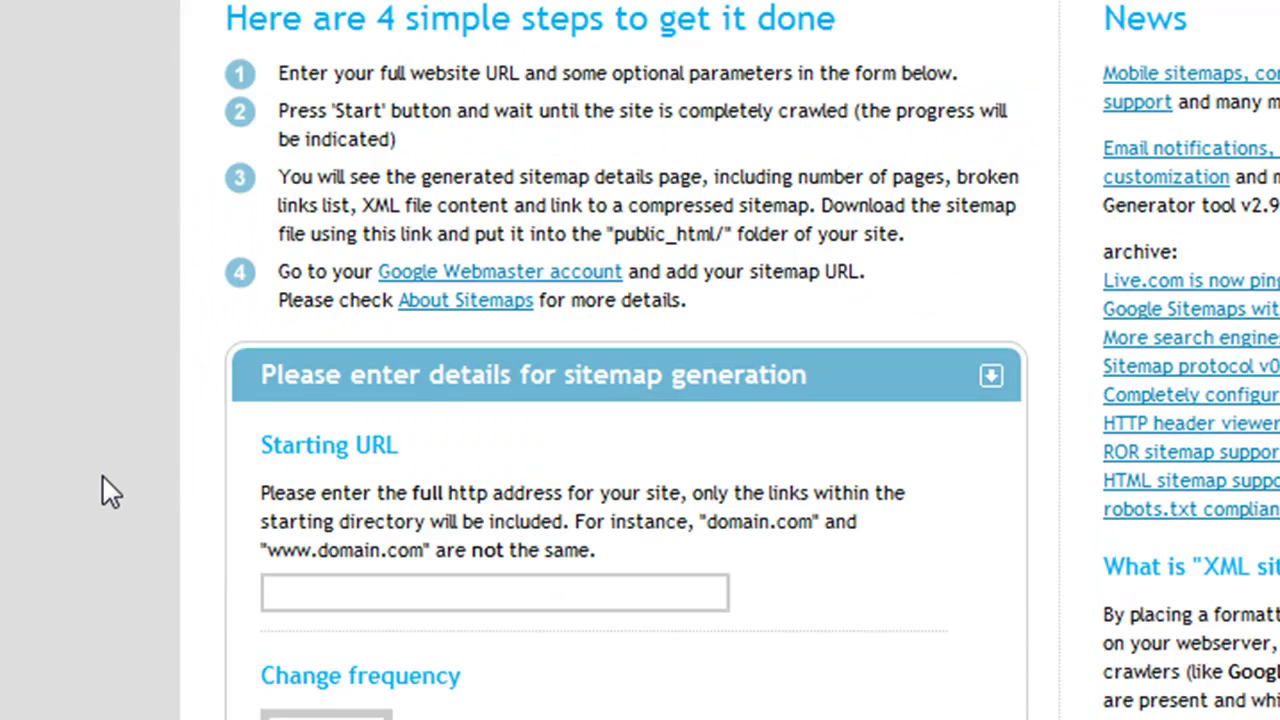
scroll(102, 474, "down", 2)
key("ctrl+v")
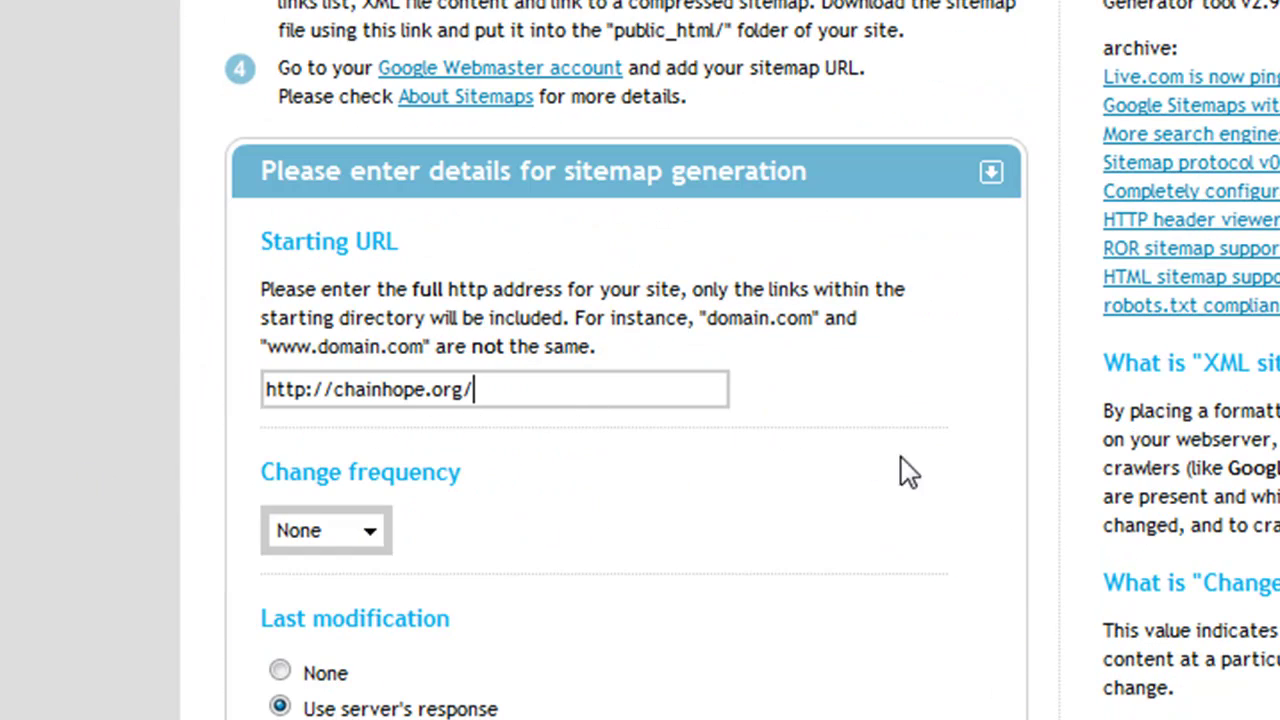
scroll(720, 512, "down", 2)
scroll(640, 475, "down", 3)
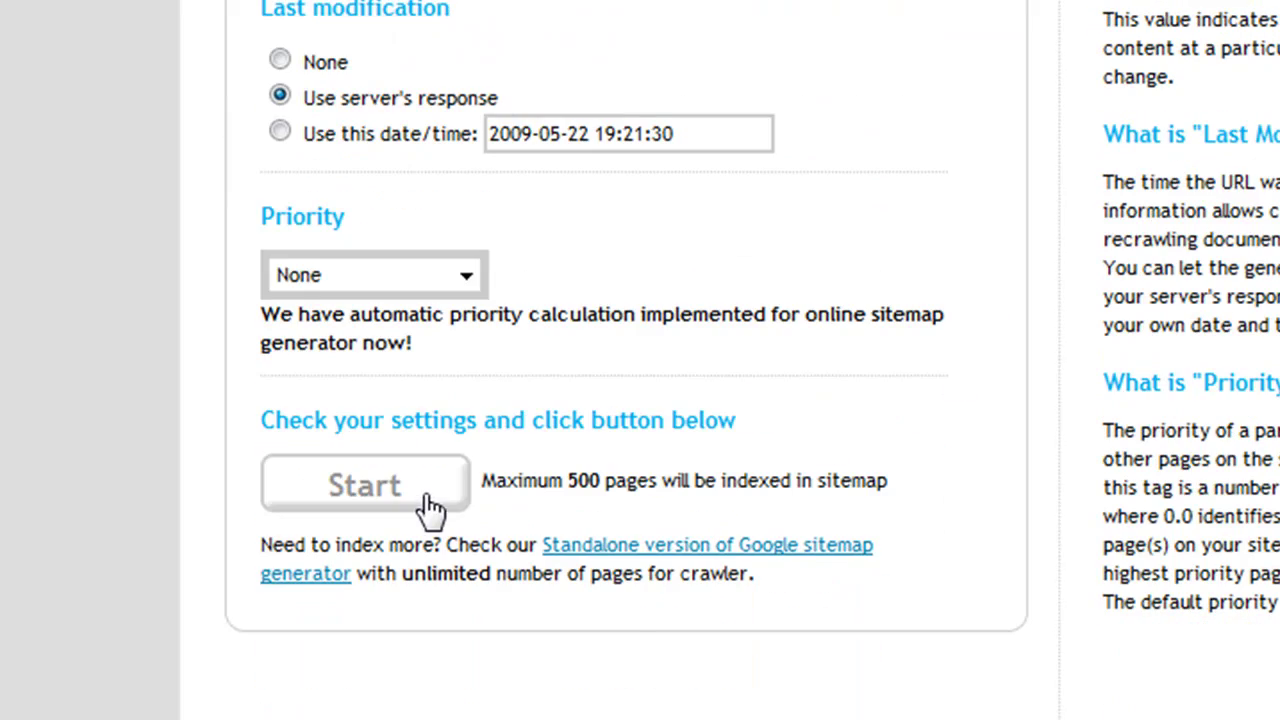
left_click(430, 508)
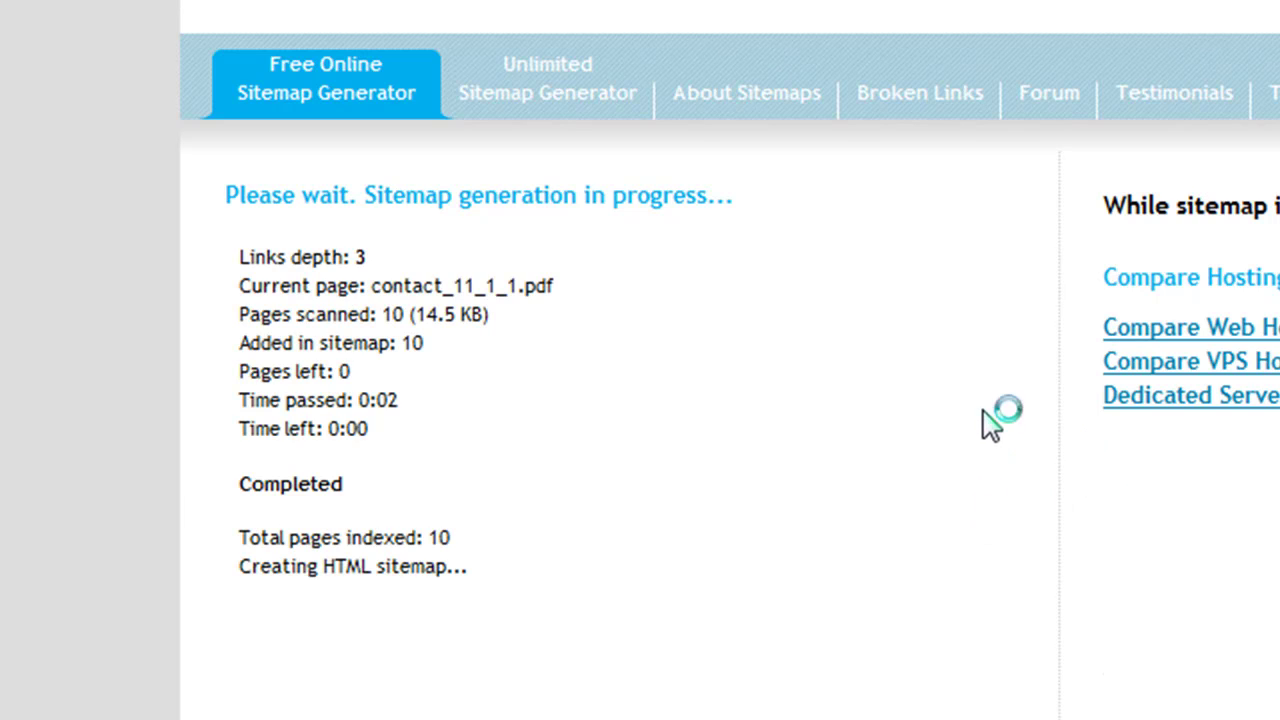
Step: Scroll through the finished crawl results for the 10 indexed pages
scroll(978, 410, "down", 4)
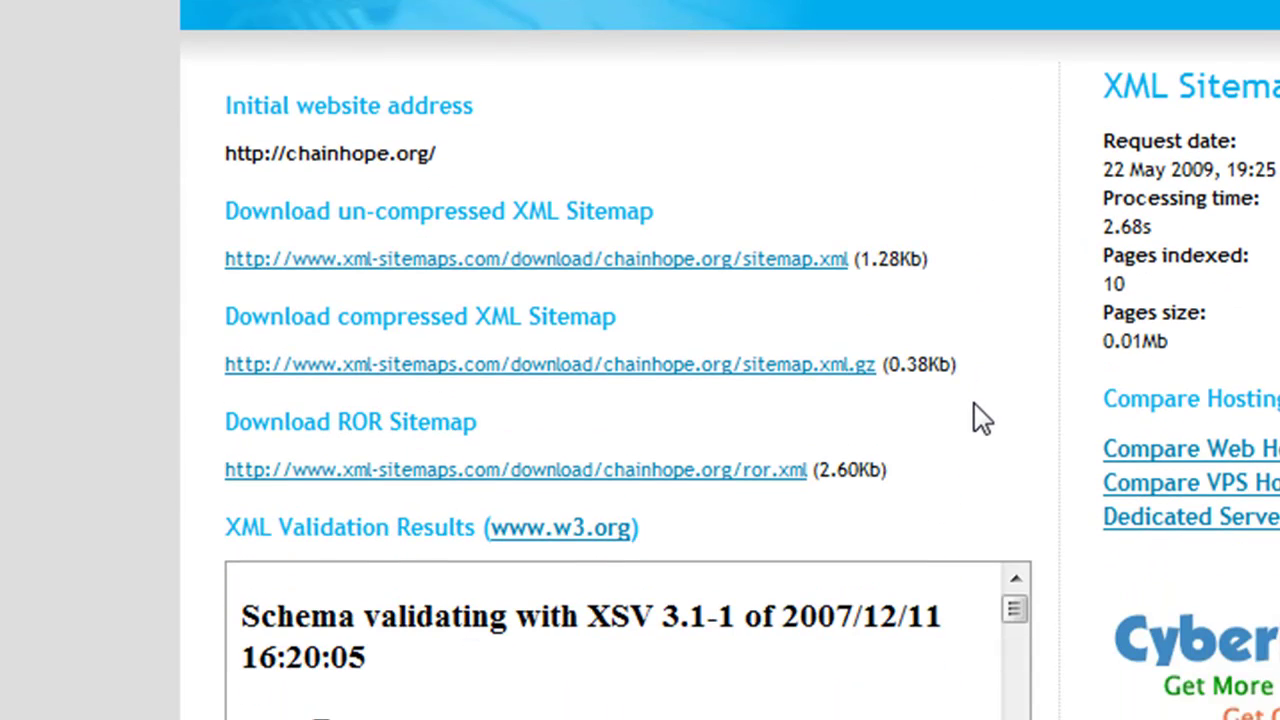
scroll(978, 418, "down", 1)
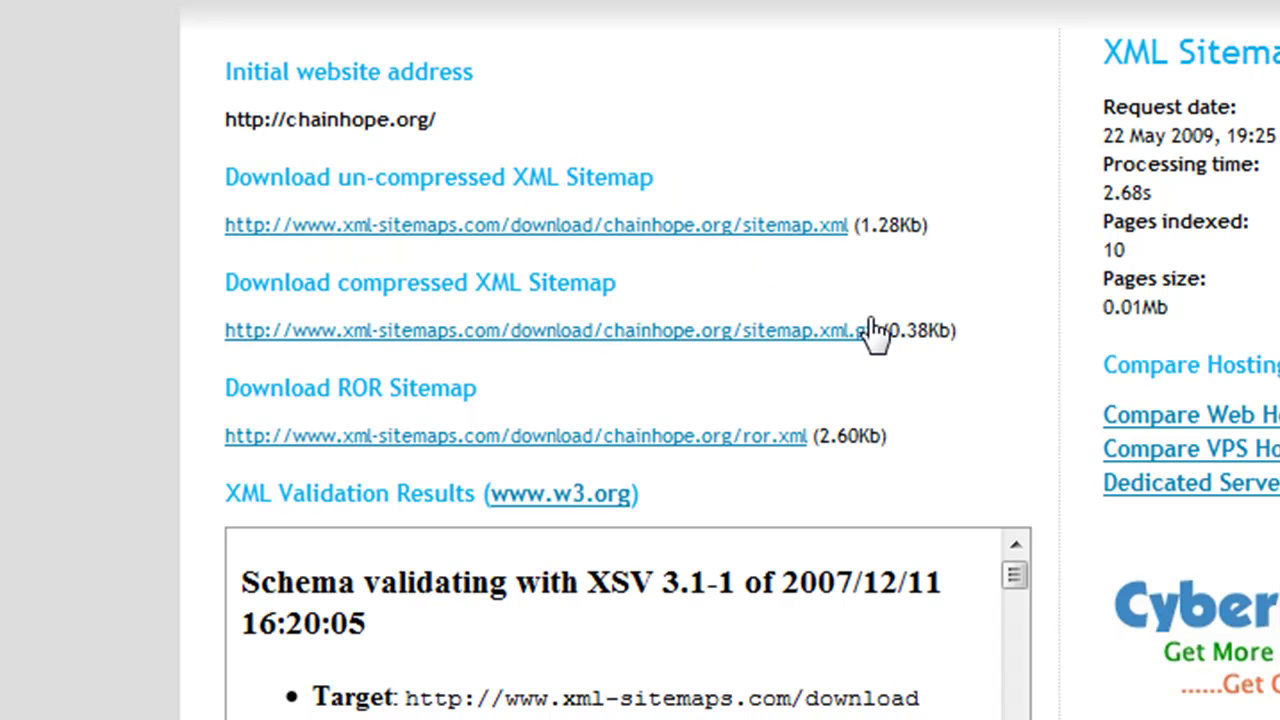
scroll(1245, 430, "down", 8)
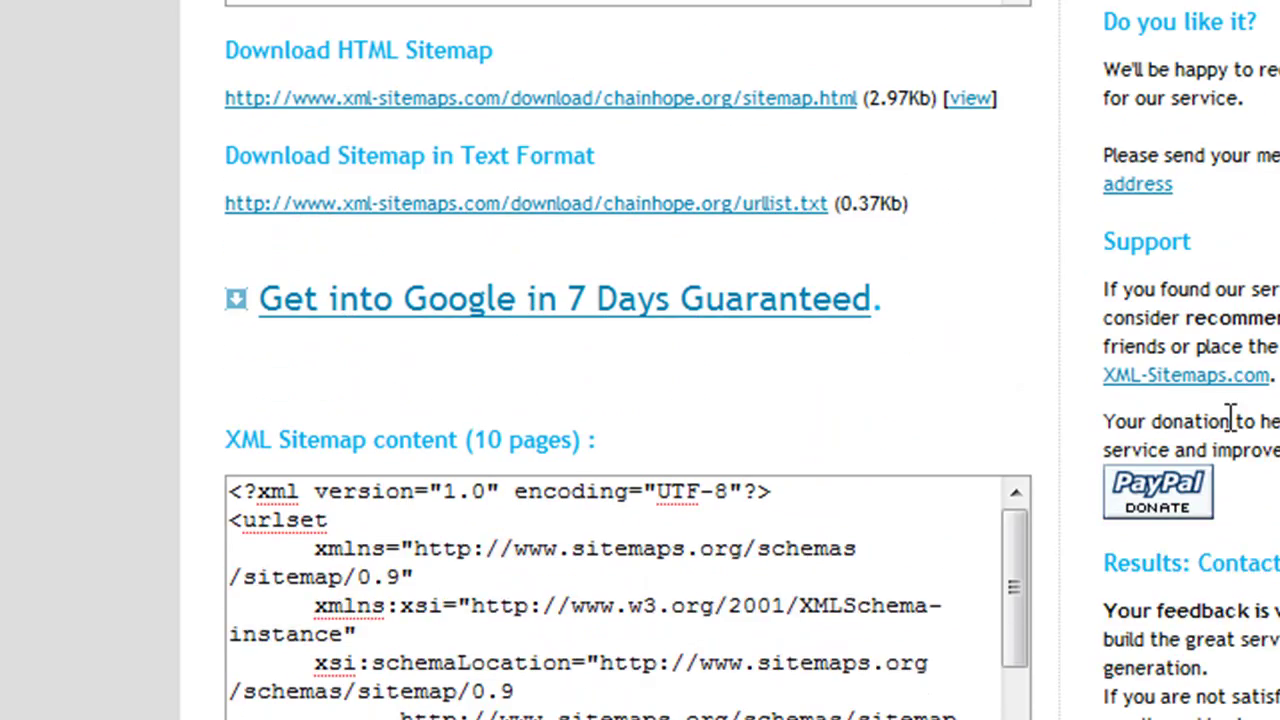
scroll(1230, 417, "down", 4)
left_click_drag(1022, 178, 1034, 282)
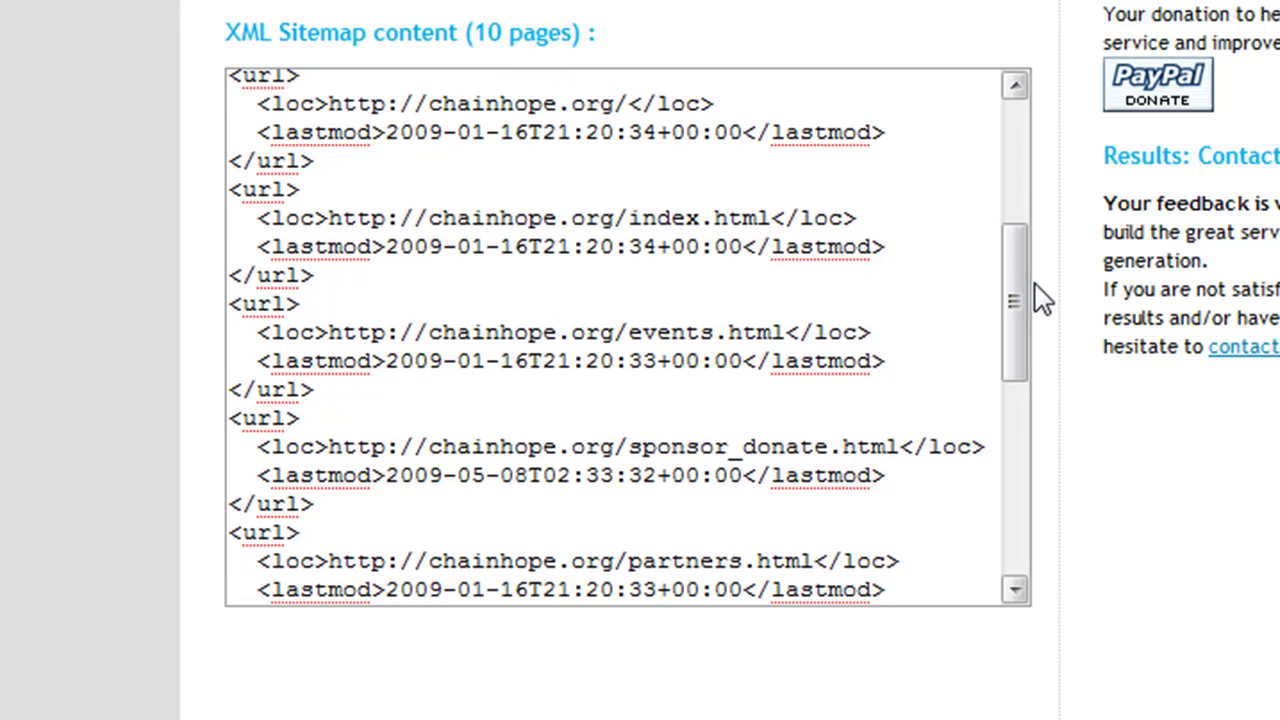
left_click_drag(329, 134, 443, 135)
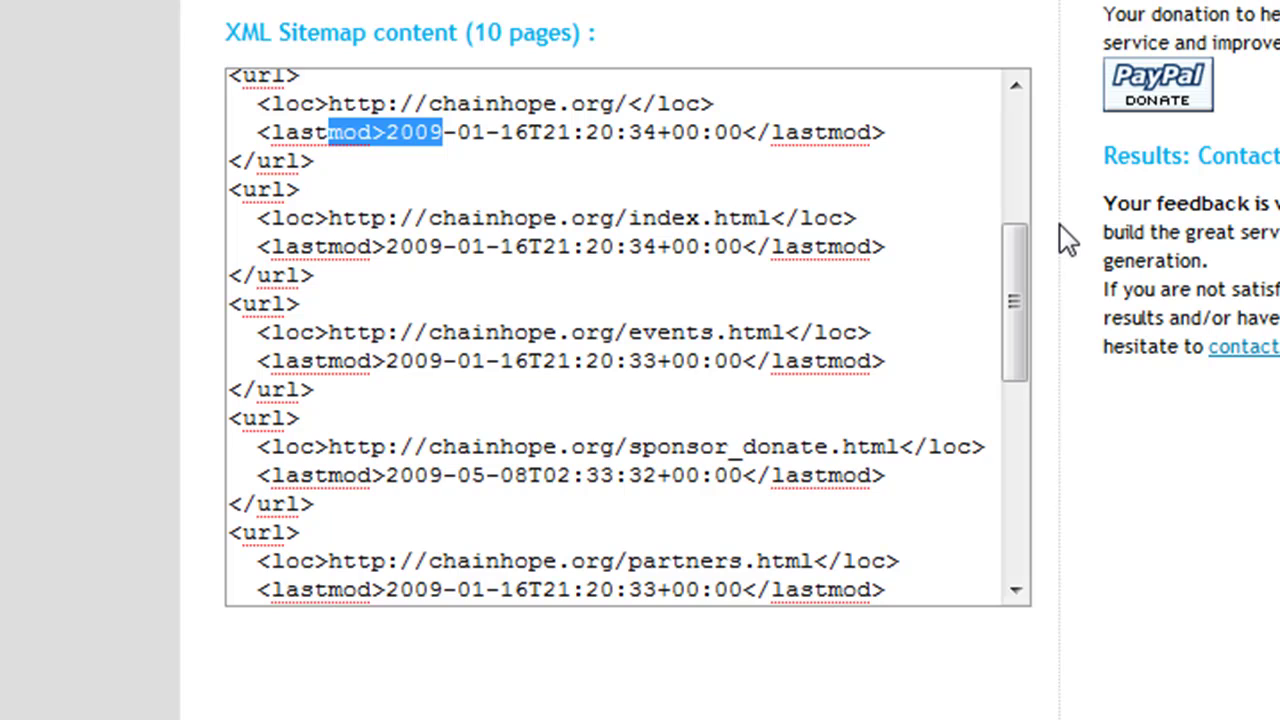
left_click_drag(1018, 318, 1022, 300)
left_click_drag(631, 162, 331, 160)
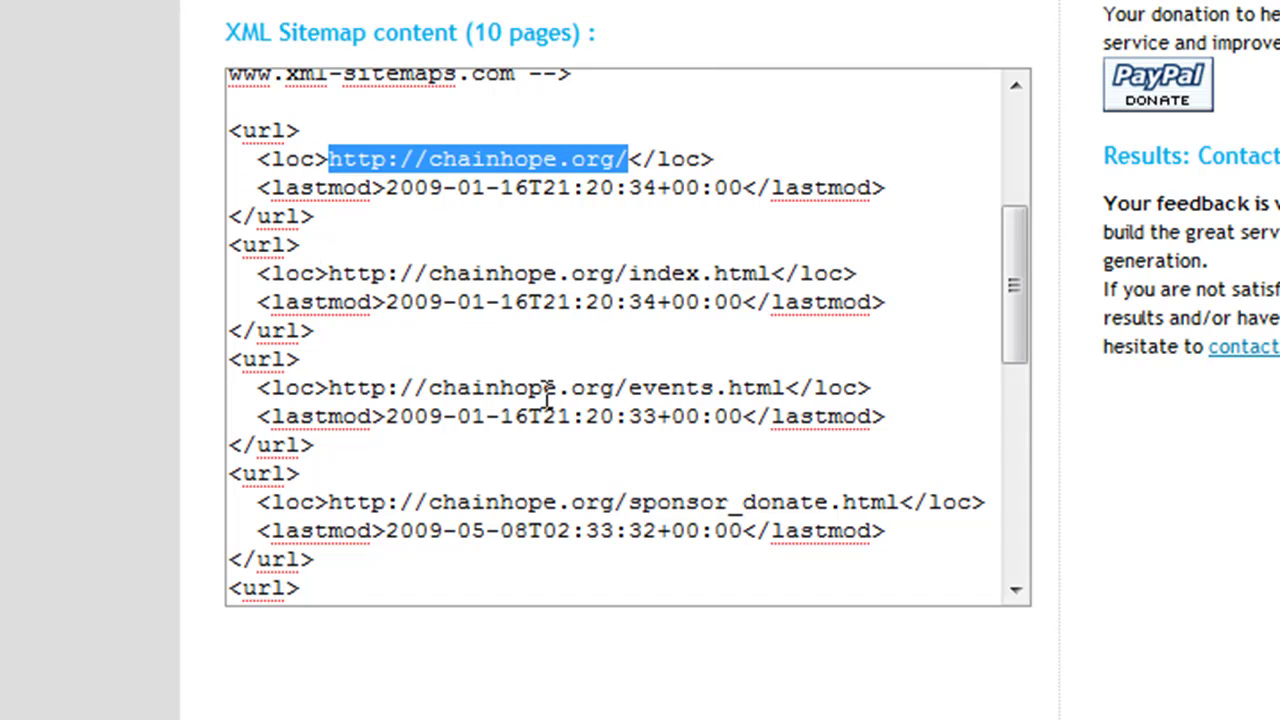
left_click_drag(327, 388, 785, 390)
left_click_drag(328, 502, 906, 510)
left_click(1137, 514)
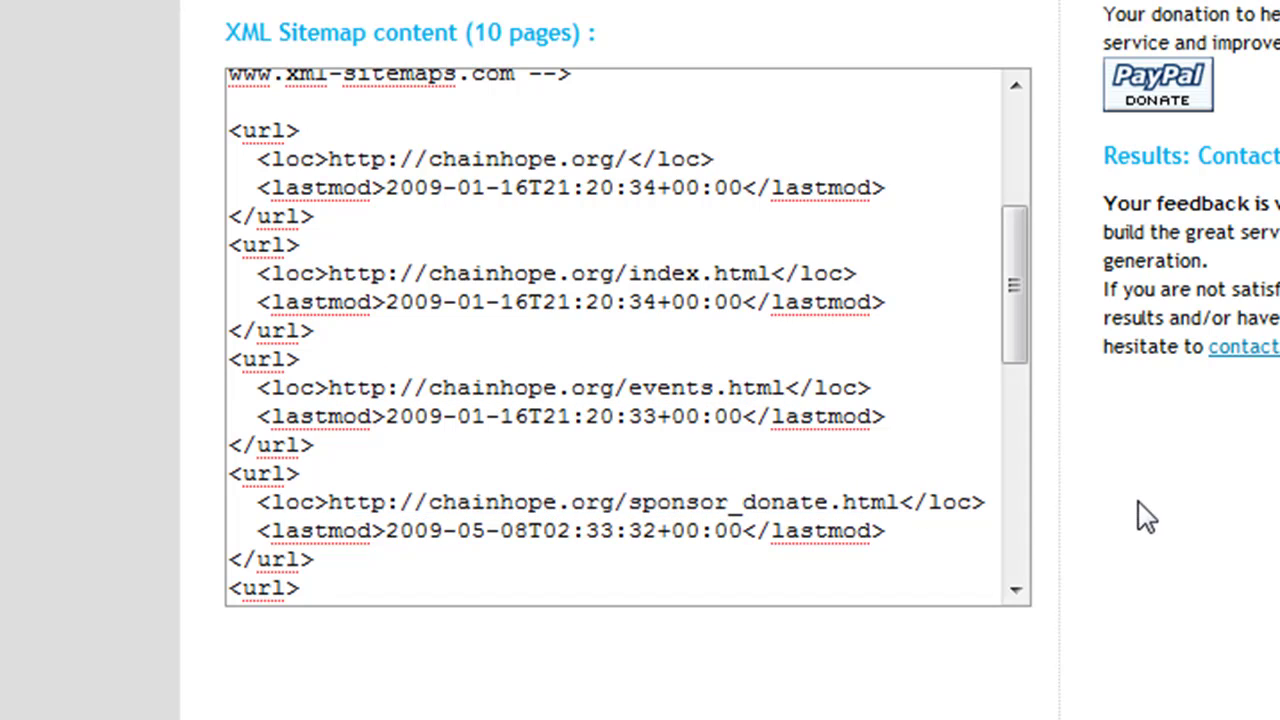
scroll(1137, 520, "up", 10)
scroll(1141, 540, "up", 1)
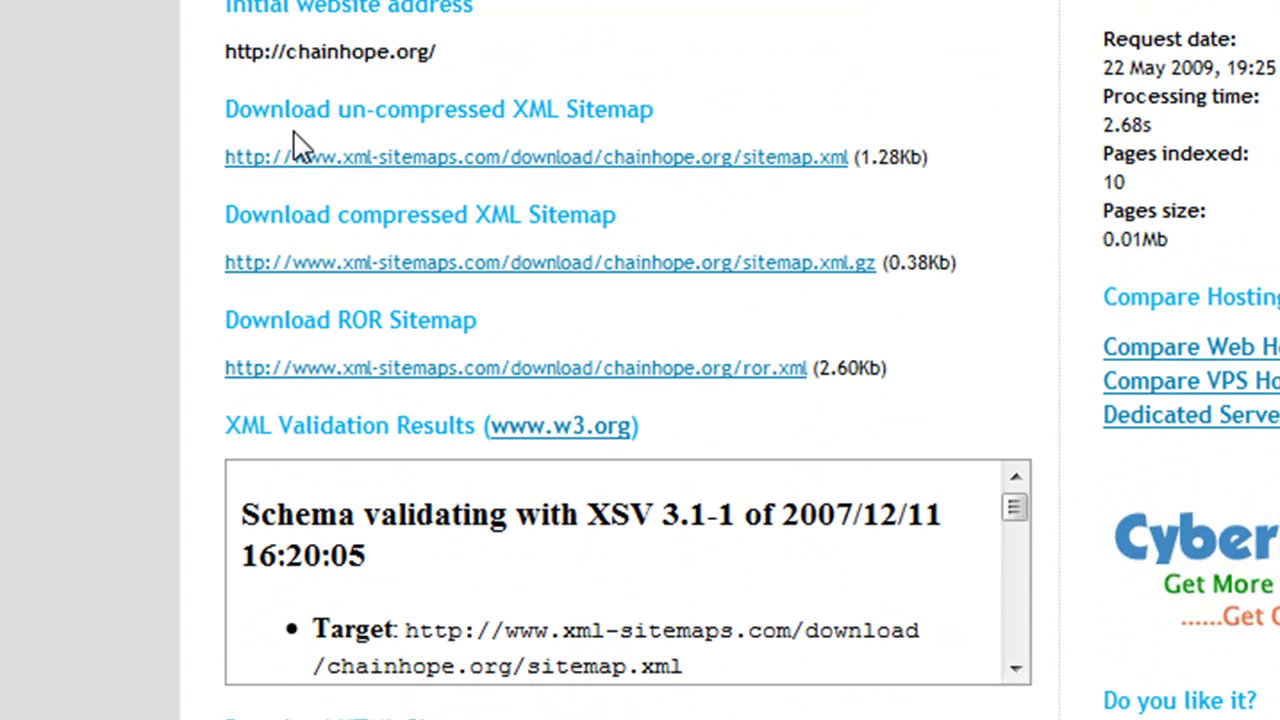
Step: Dismiss the un-compressed sitemap.xml download prompt and return to the Chain of Hope home page
left_click(455, 162)
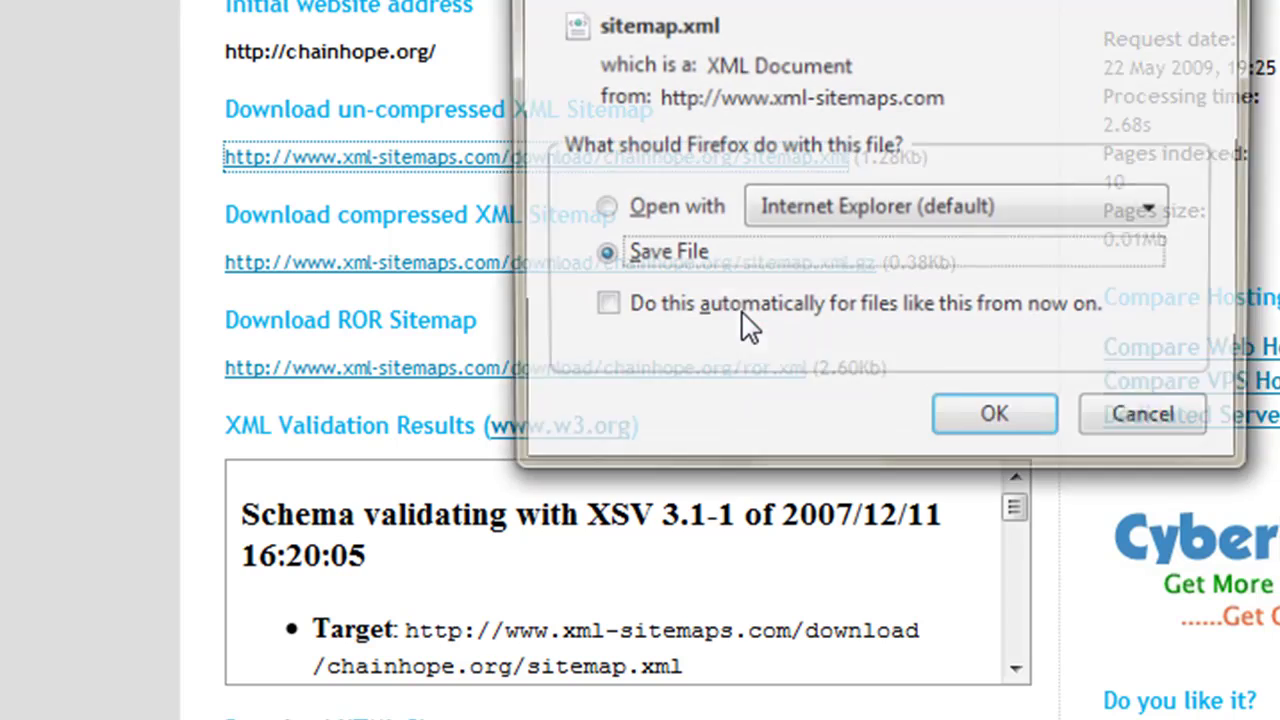
left_click(1152, 436)
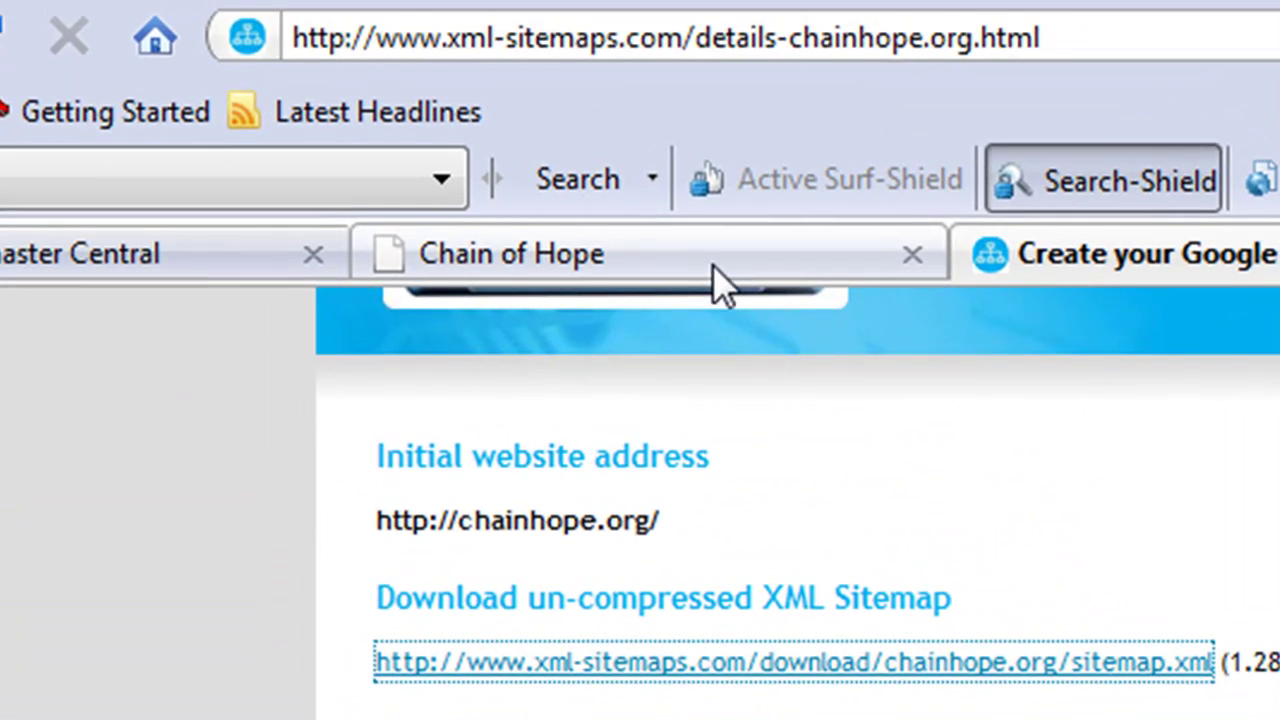
left_click(713, 262)
left_click(700, 40)
left_click_drag(700, 40, 578, 83)
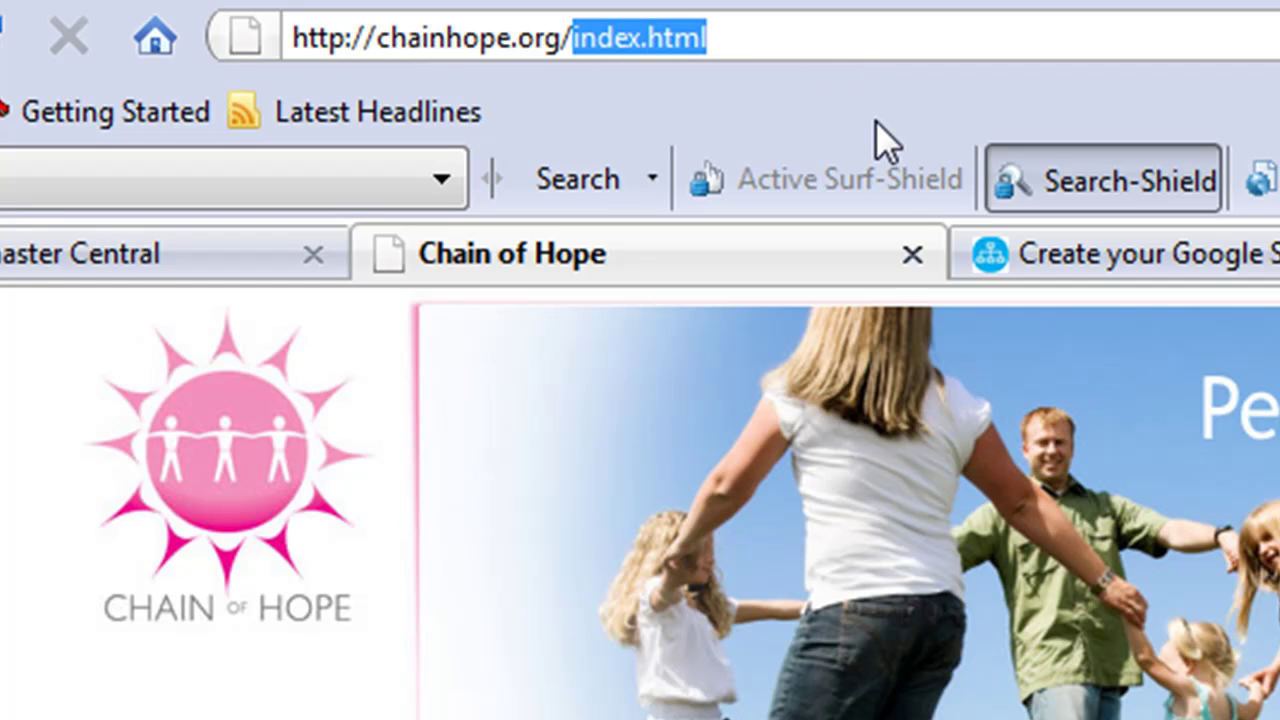
type("sitemap.")
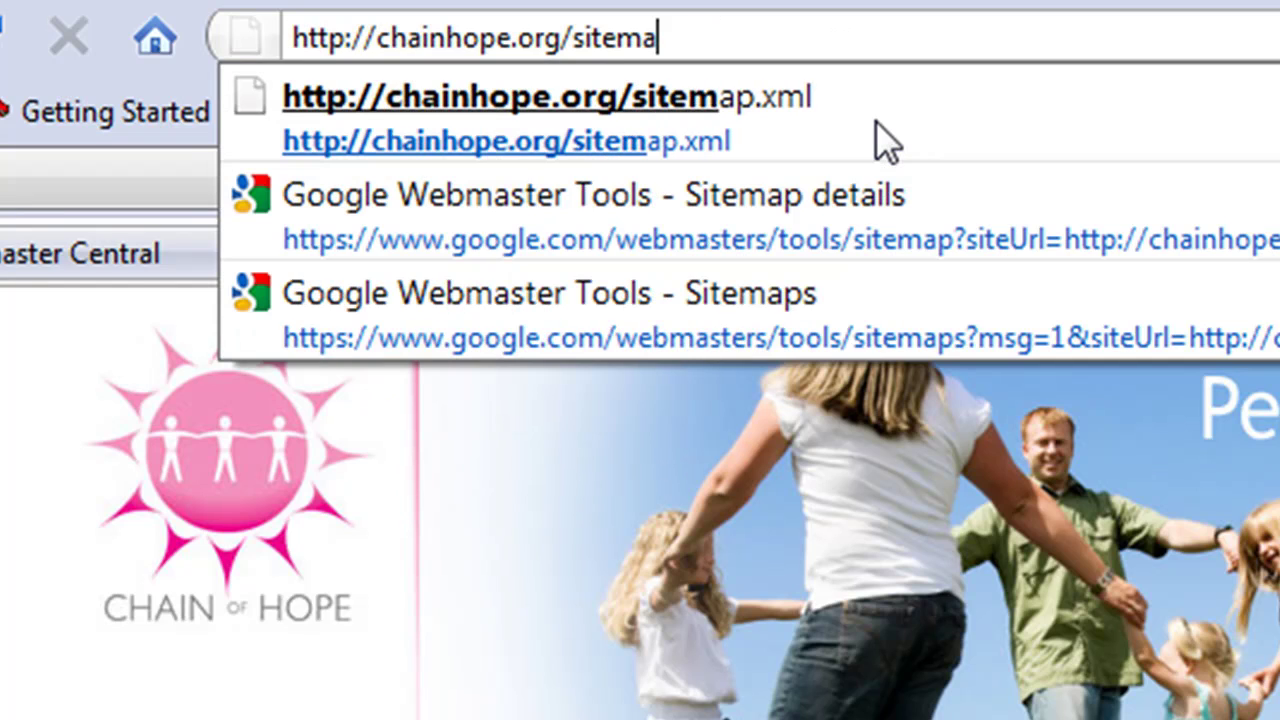
type("xml")
key("Return")
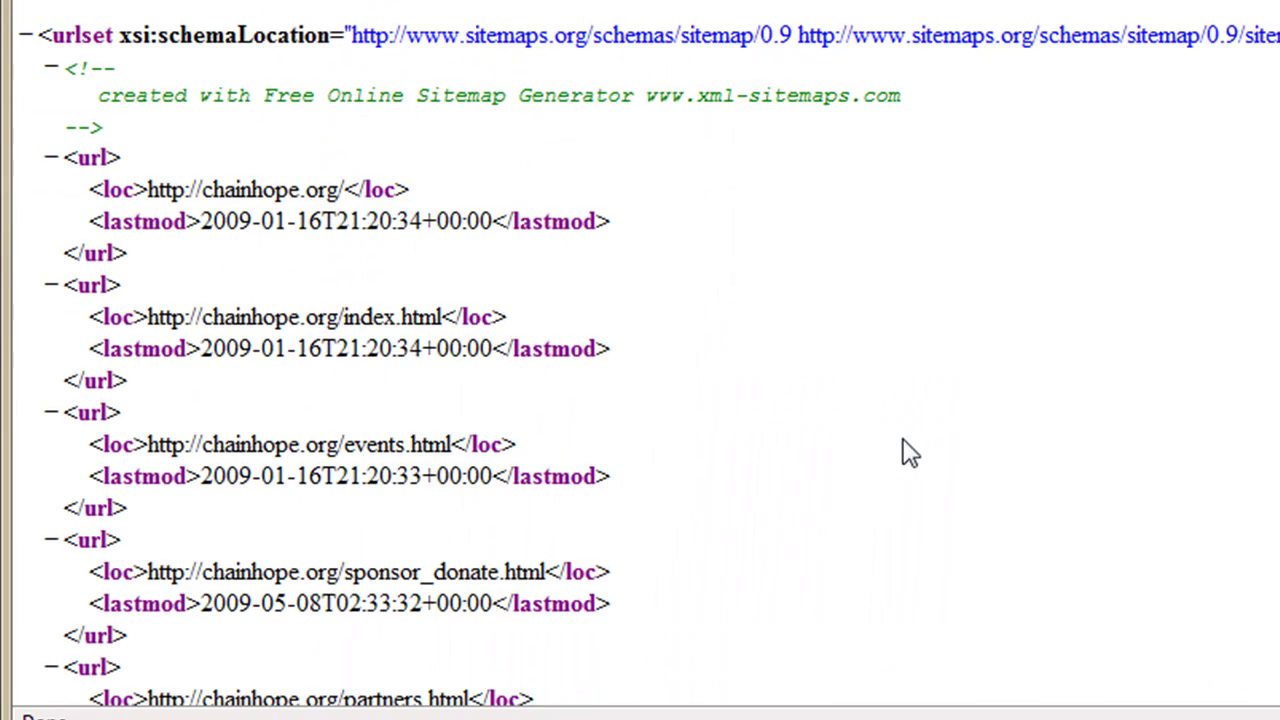
scroll(910, 452, "down", 10)
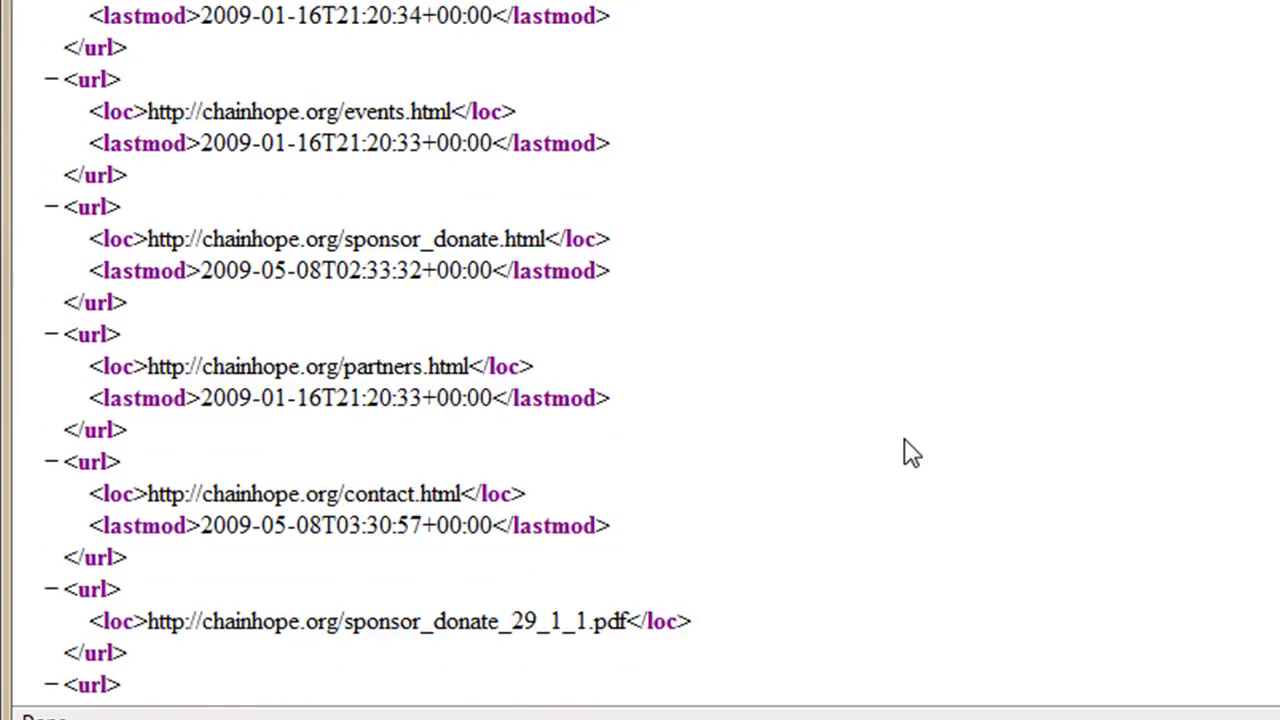
scroll(910, 452, "down", 3)
scroll(912, 452, "up", 14)
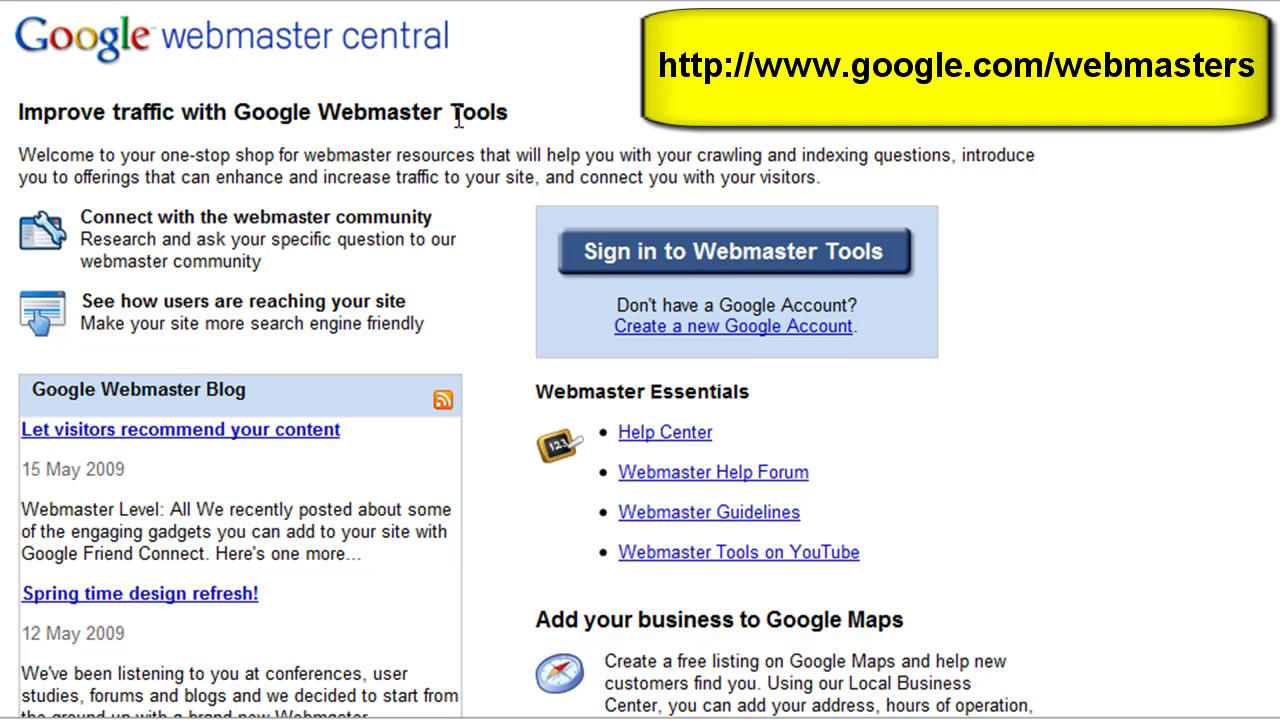
Step: Sign in to Webmaster Tools with the Google account e-mail and password
left_click(738, 268)
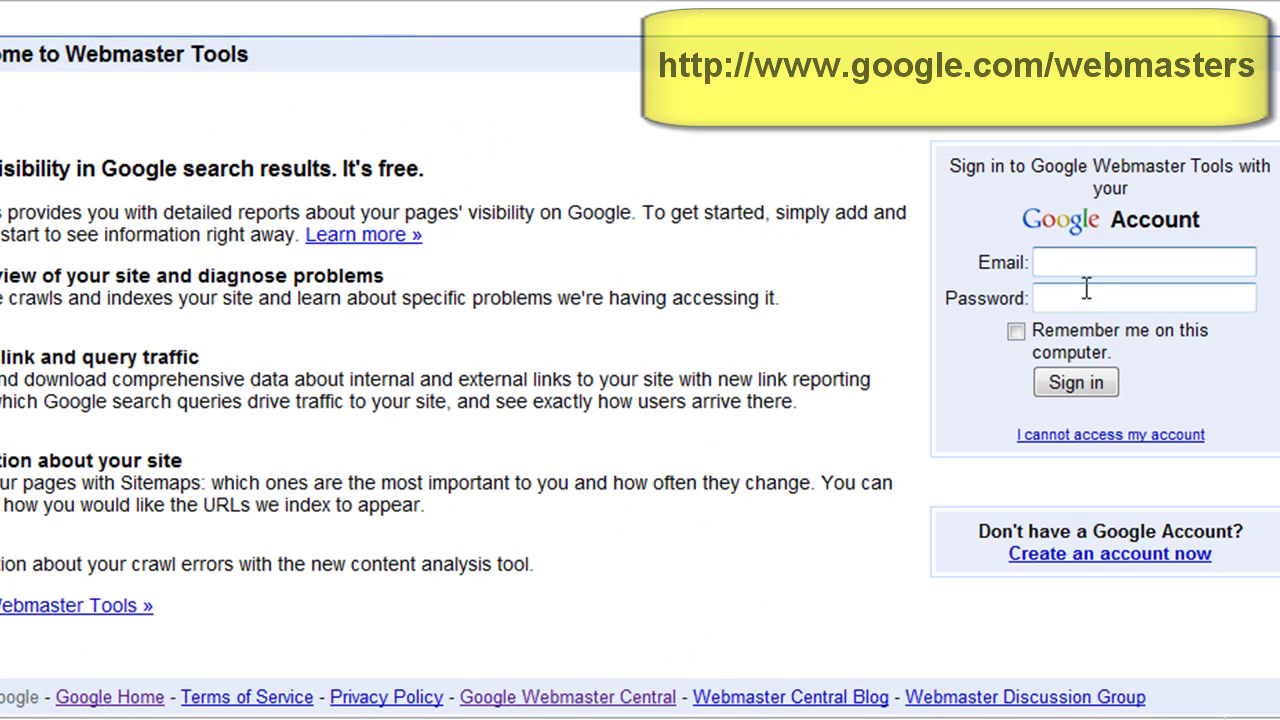
left_click(1090, 262)
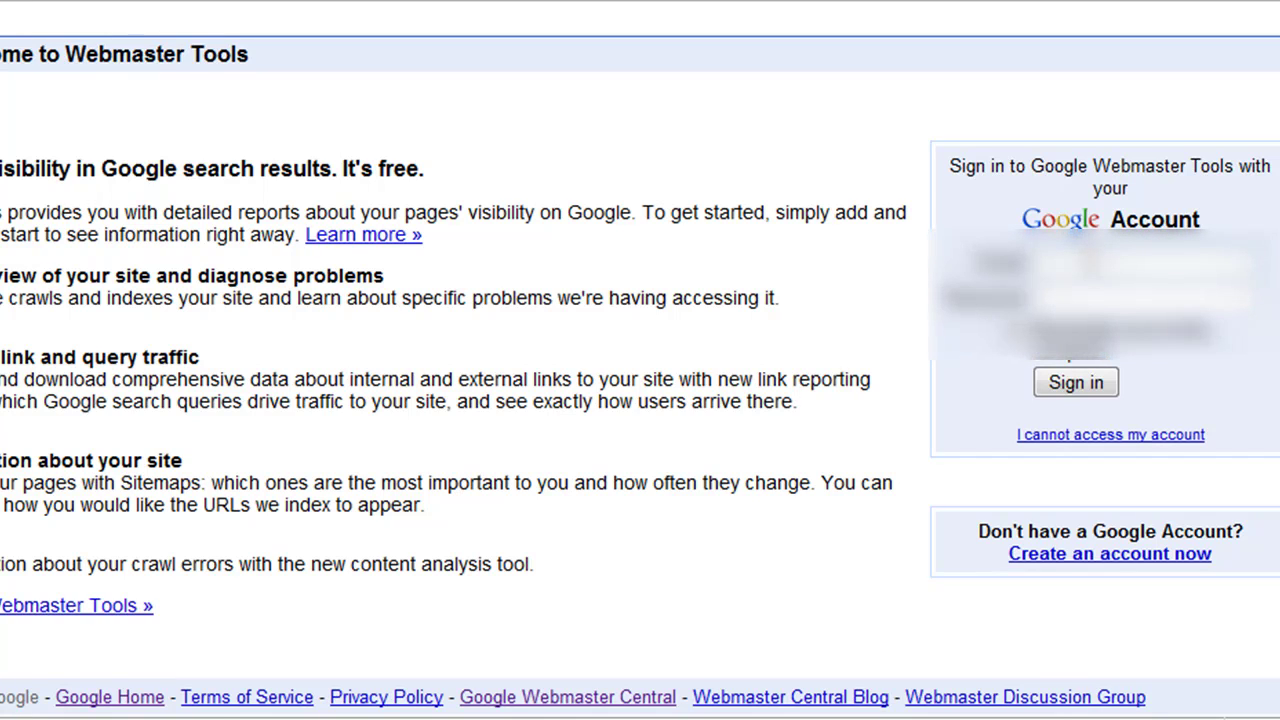
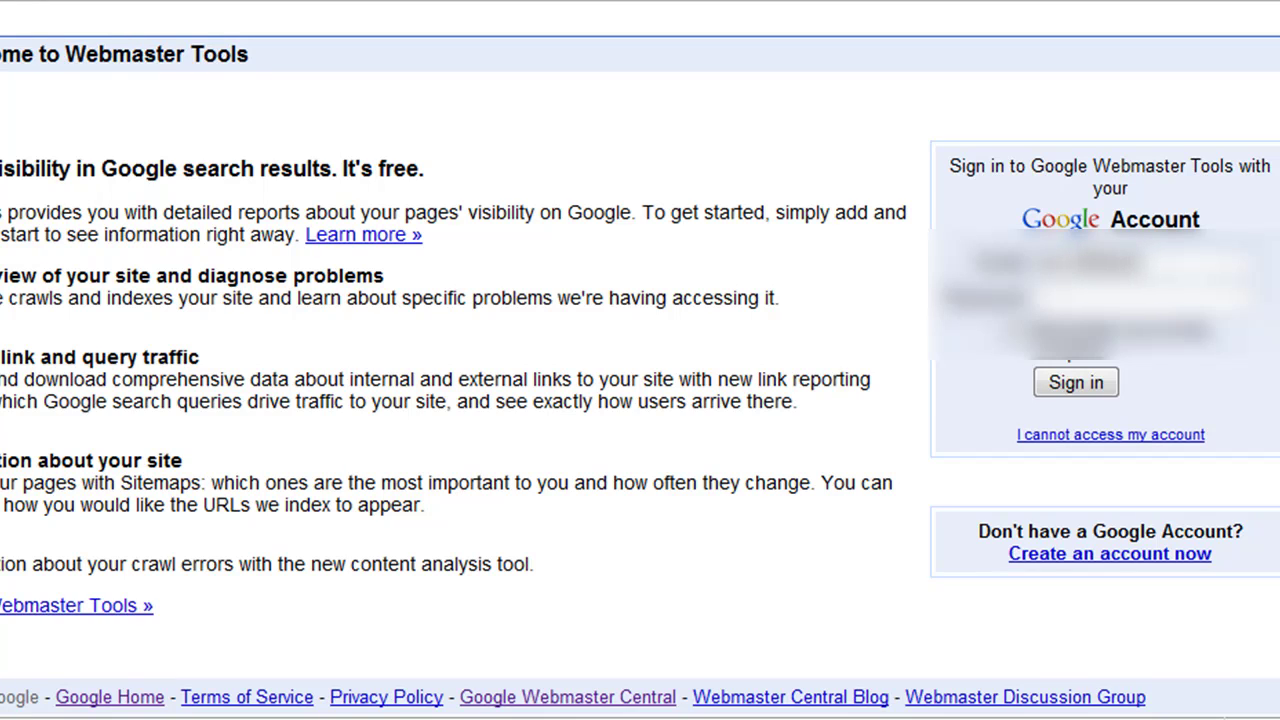
key("Tab")
type("password12345678")
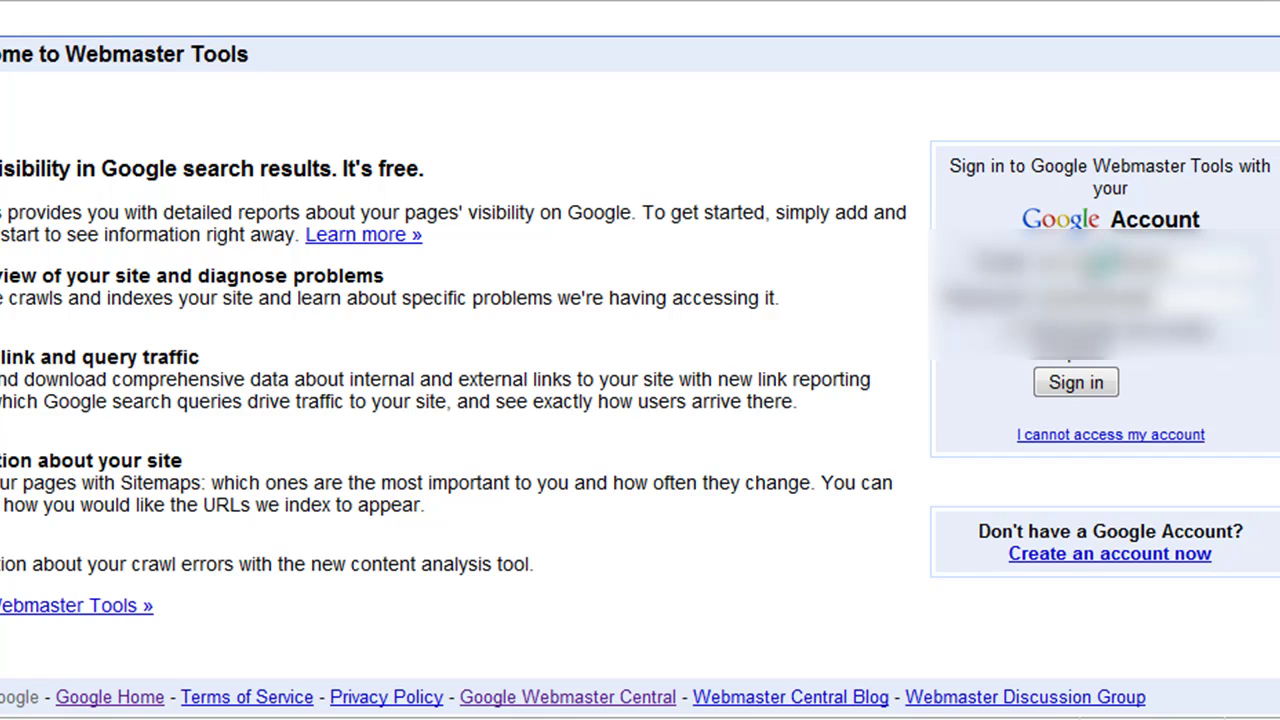
key("Return")
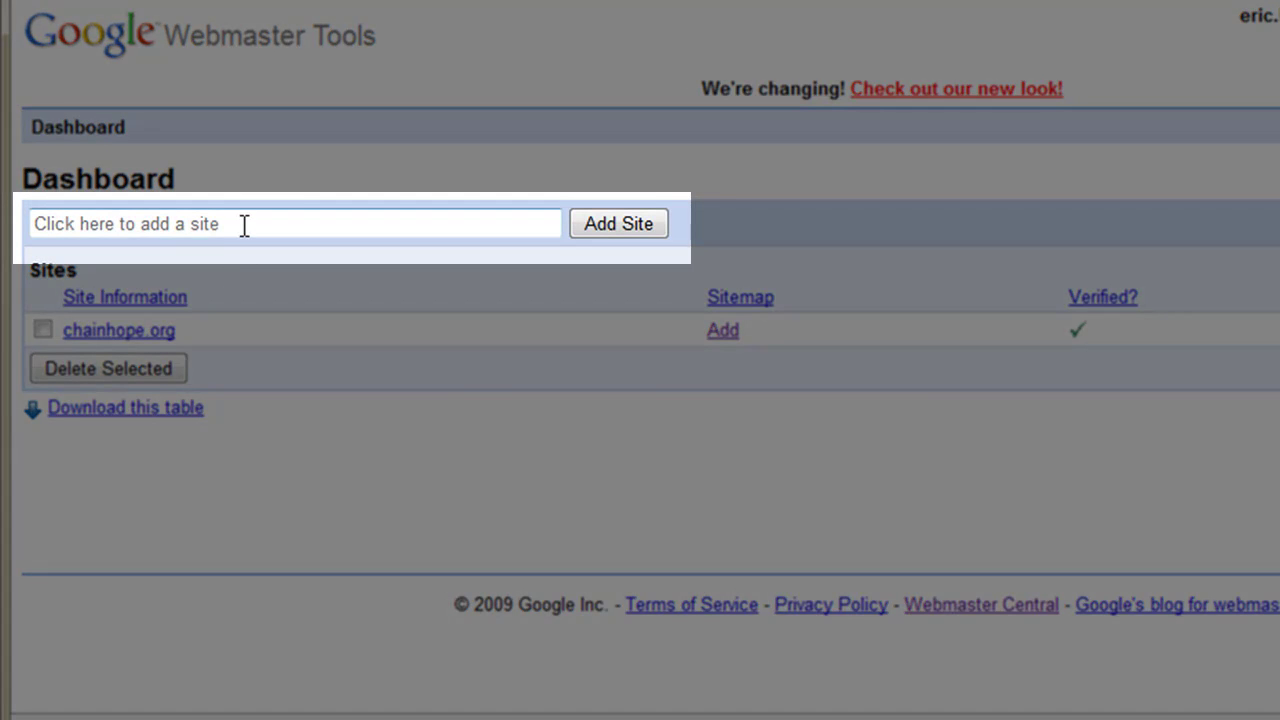
Step: Use the Add link in chainhope.org's Sitemap column to reach its empty Sitemaps page
left_click(243, 223)
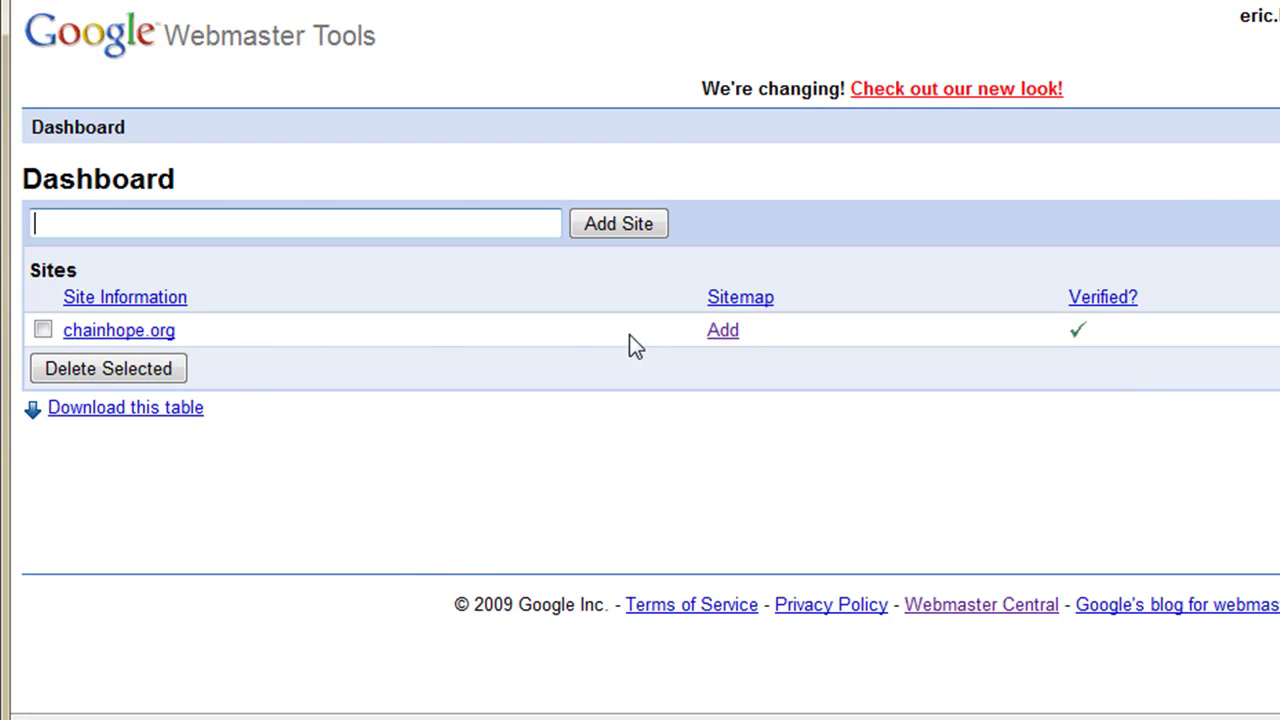
left_click(726, 334)
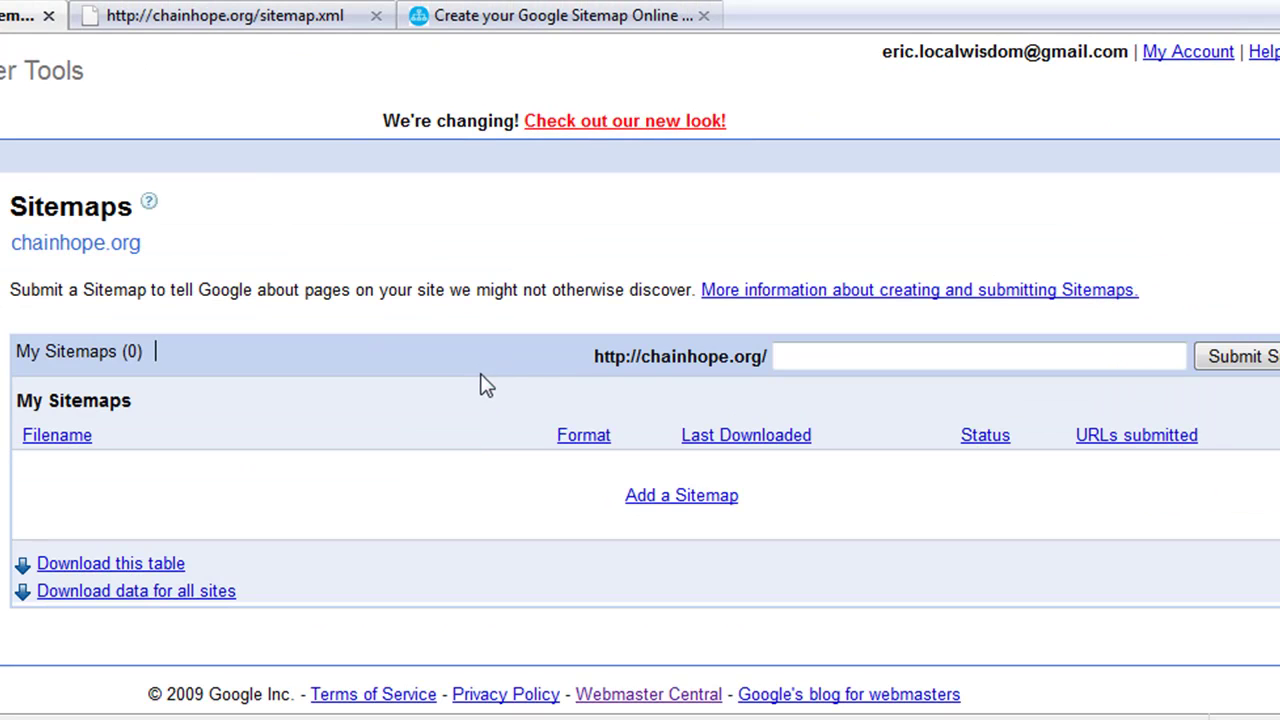
left_click(817, 354)
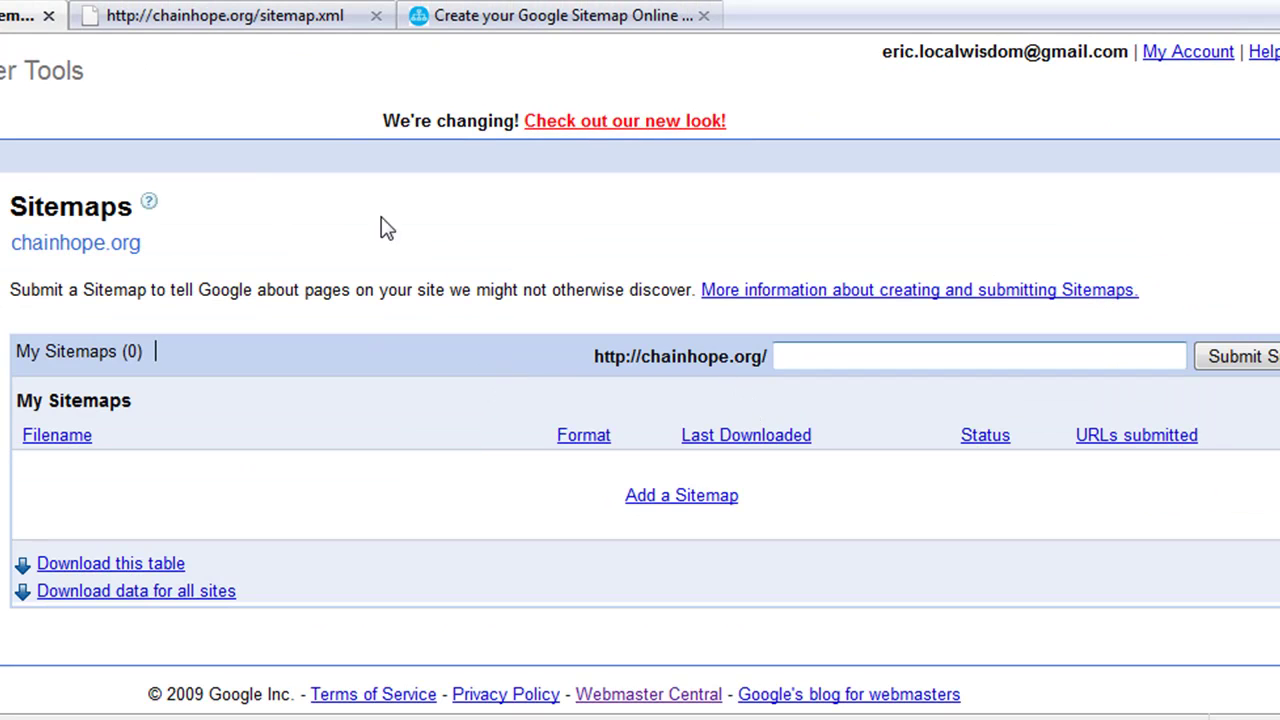
left_click(310, 25)
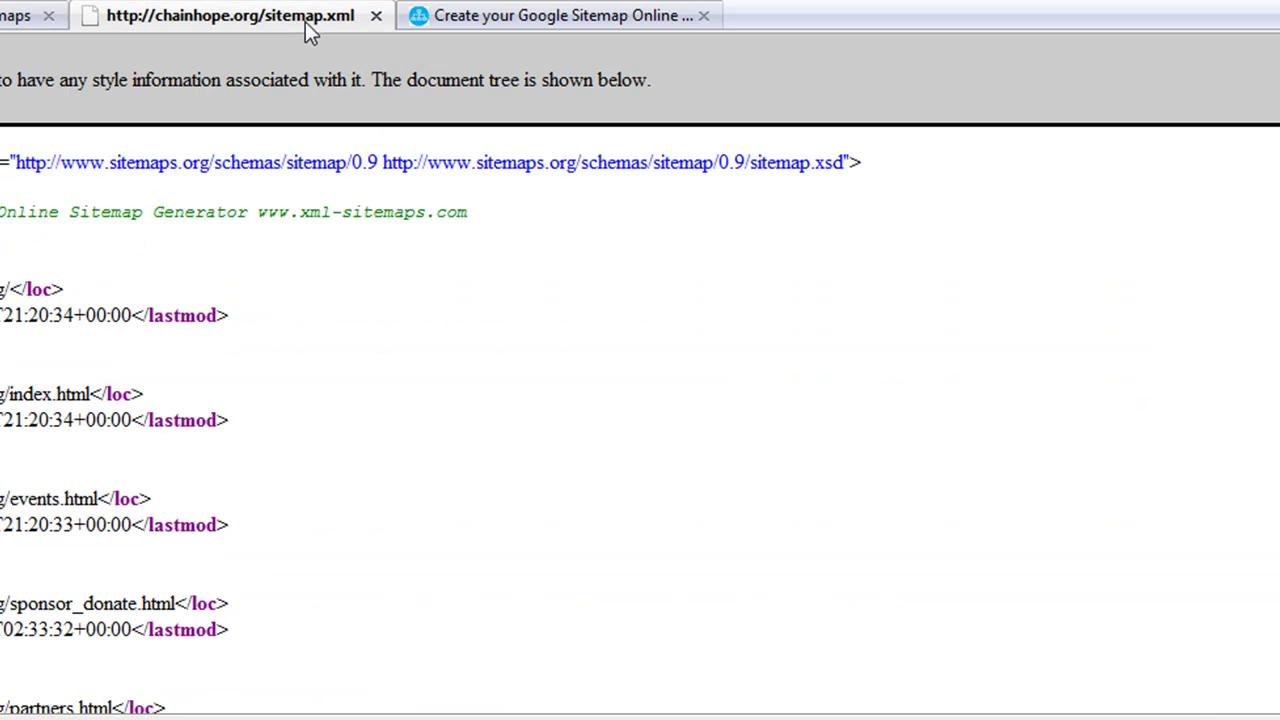
left_click(16, 18)
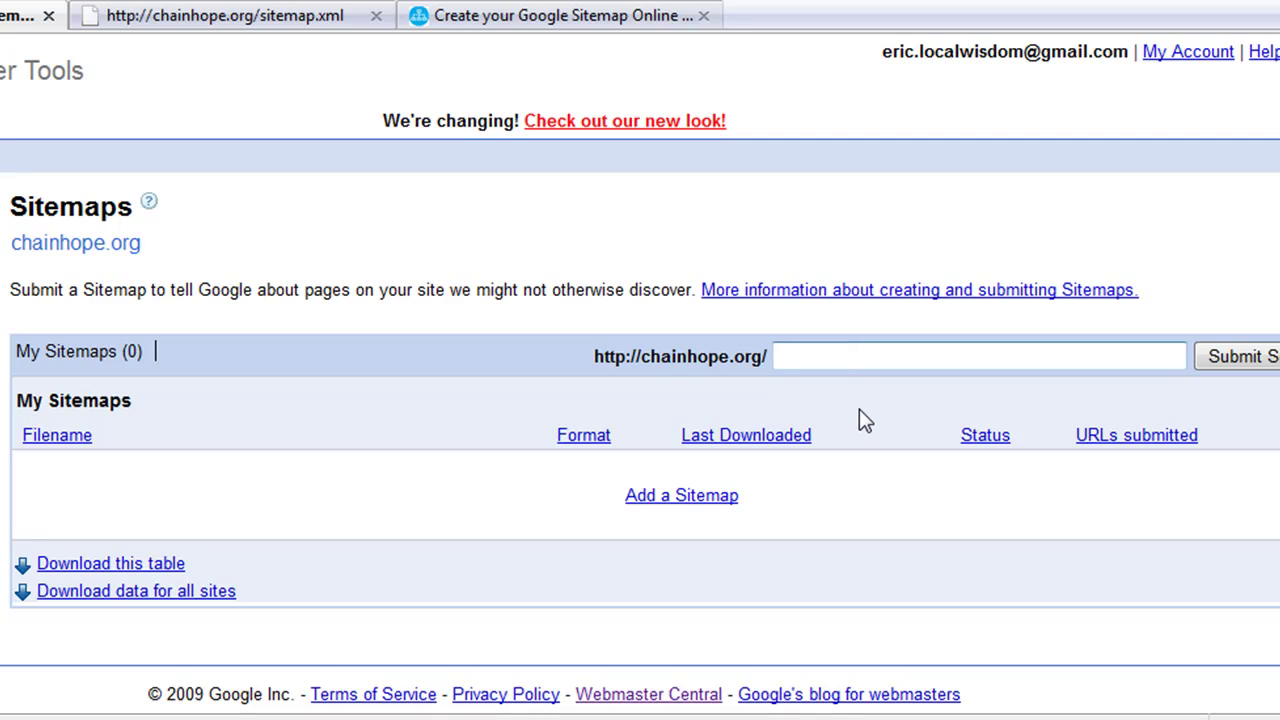
type("sitemap.xml")
left_click(1248, 360)
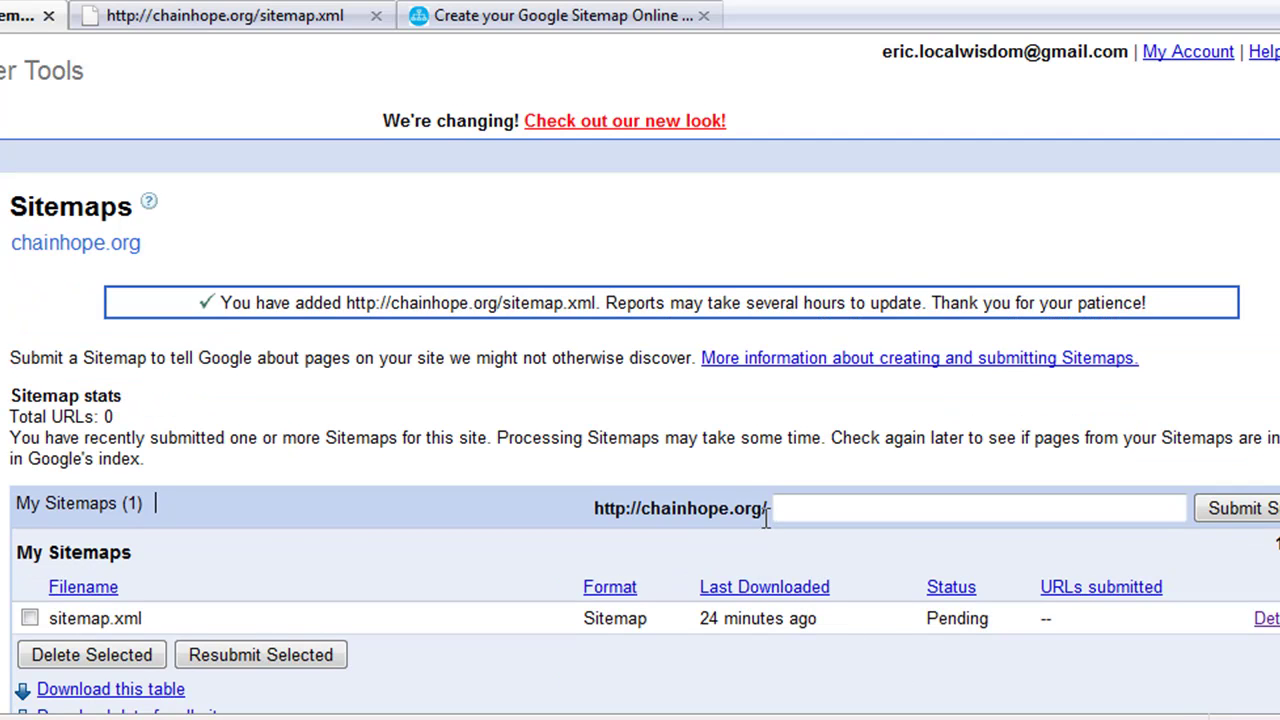
Step: Check sitemap.xml's last-downloaded time (24 minutes ago) and open its Details
scroll(765, 515, "down", 1)
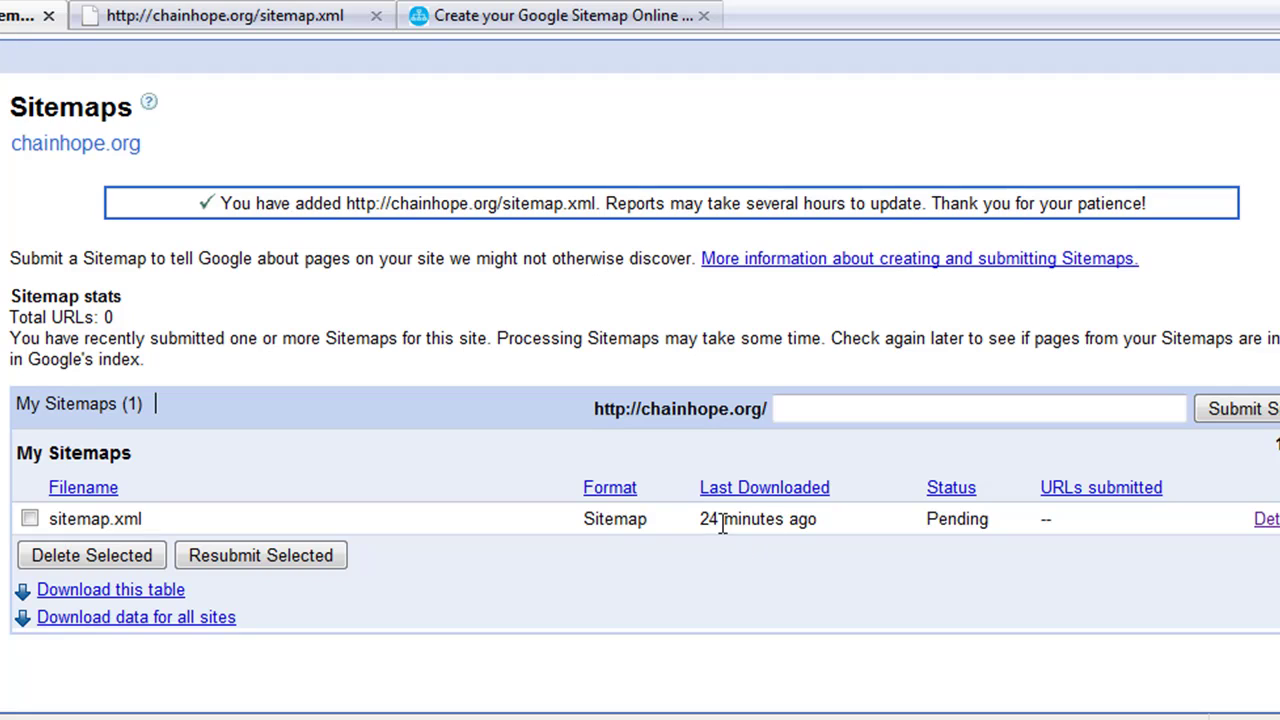
left_click_drag(702, 520, 820, 523)
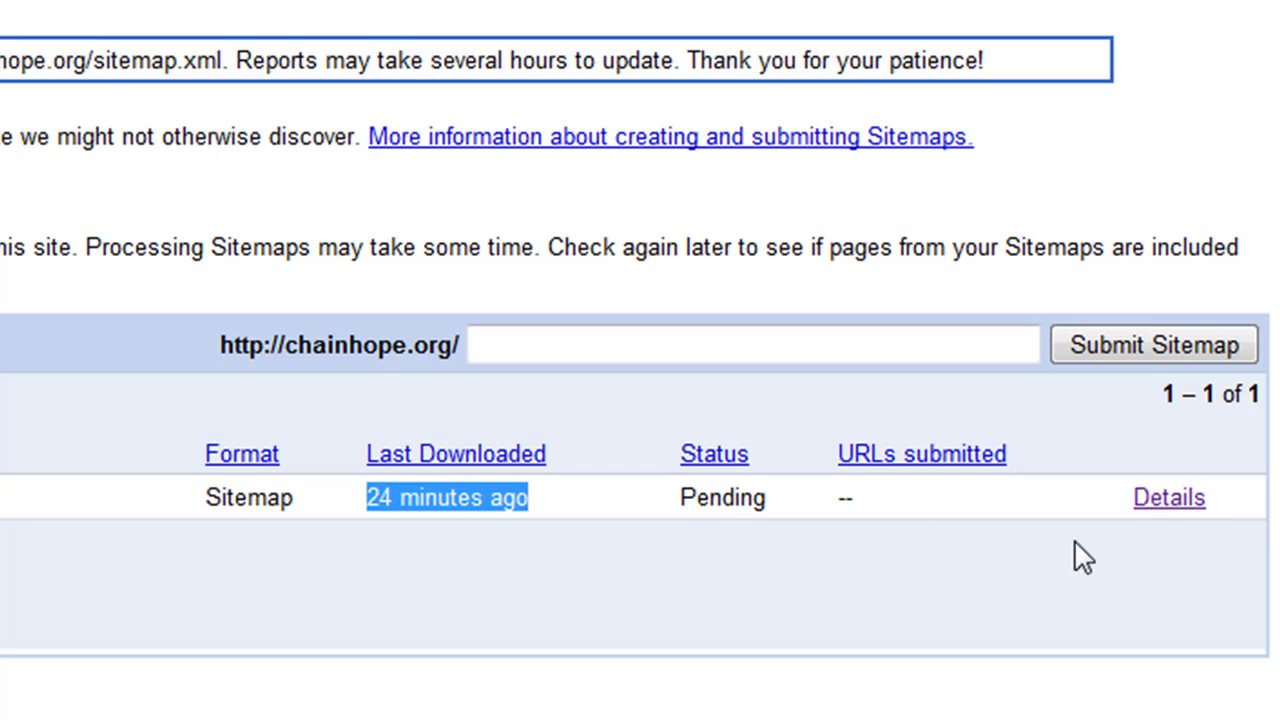
left_click(1184, 503)
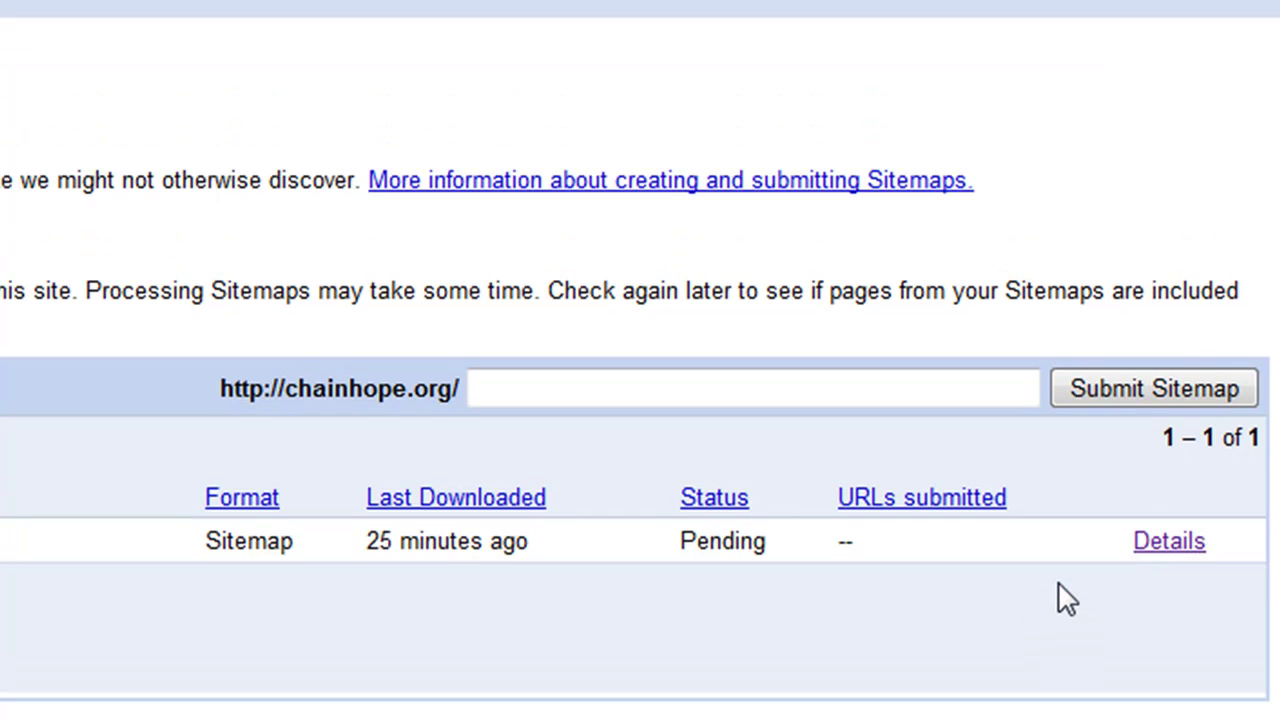
left_click(1170, 541)
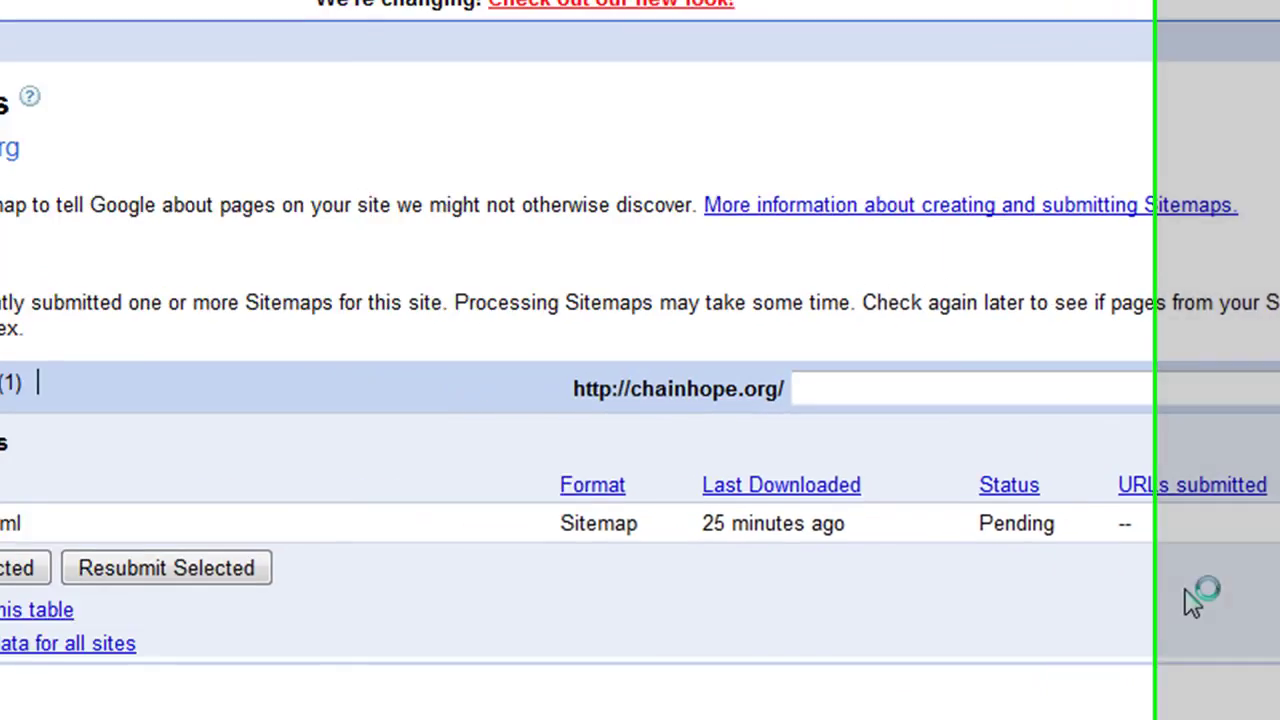
Step: Review the sitemap.xml summary's Pending status and Last downloaded by Google row
scroll(1000, 525, "down", 3)
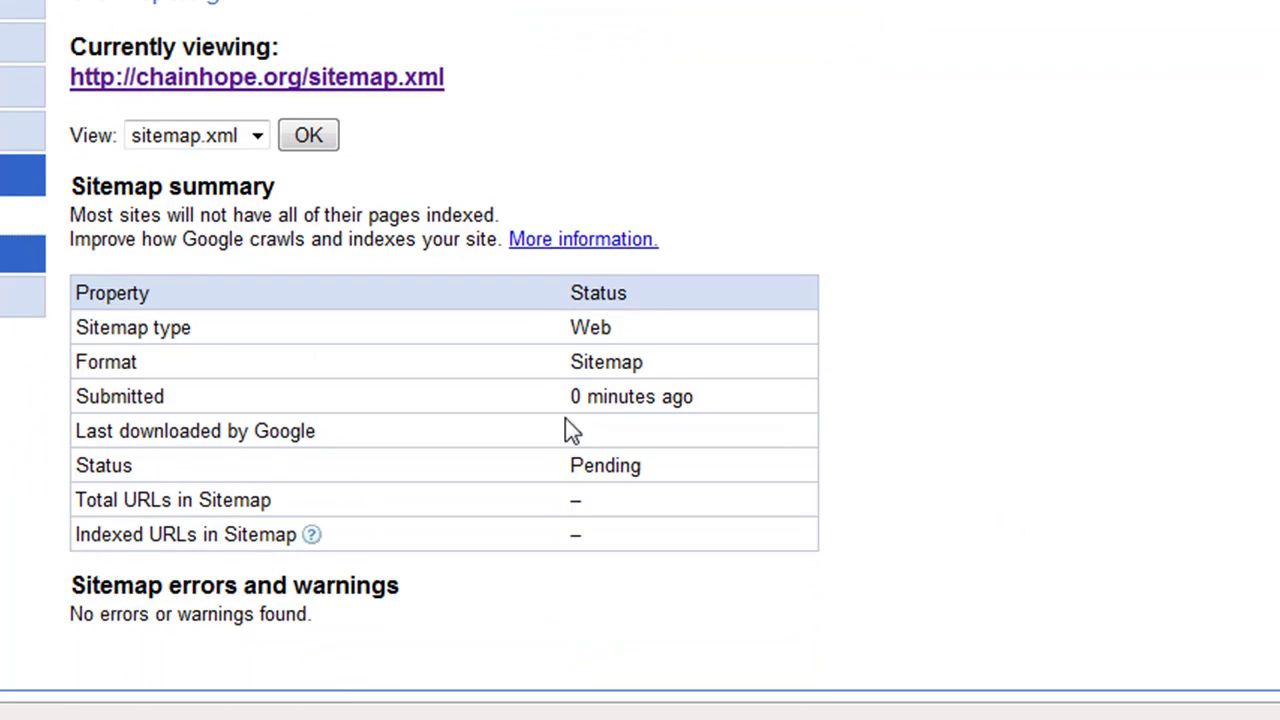
left_click_drag(571, 466, 664, 481)
left_click_drag(76, 432, 326, 446)
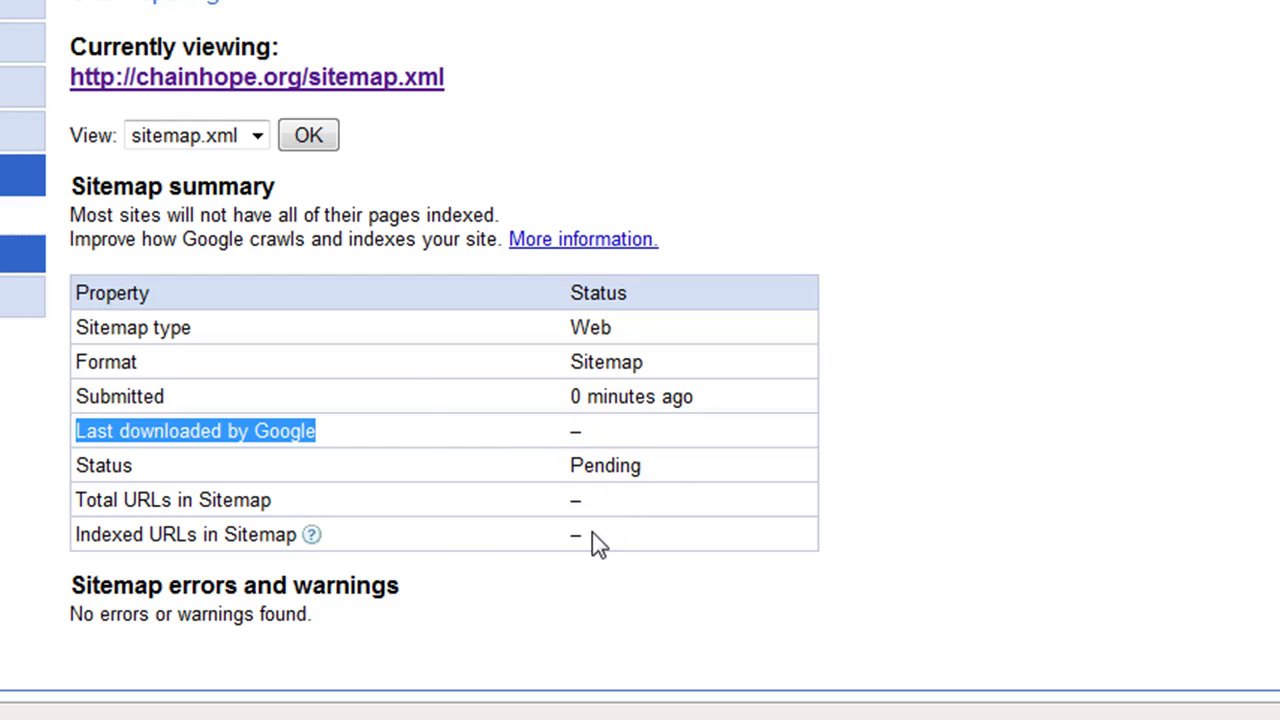
scroll(604, 472, "up", 3)
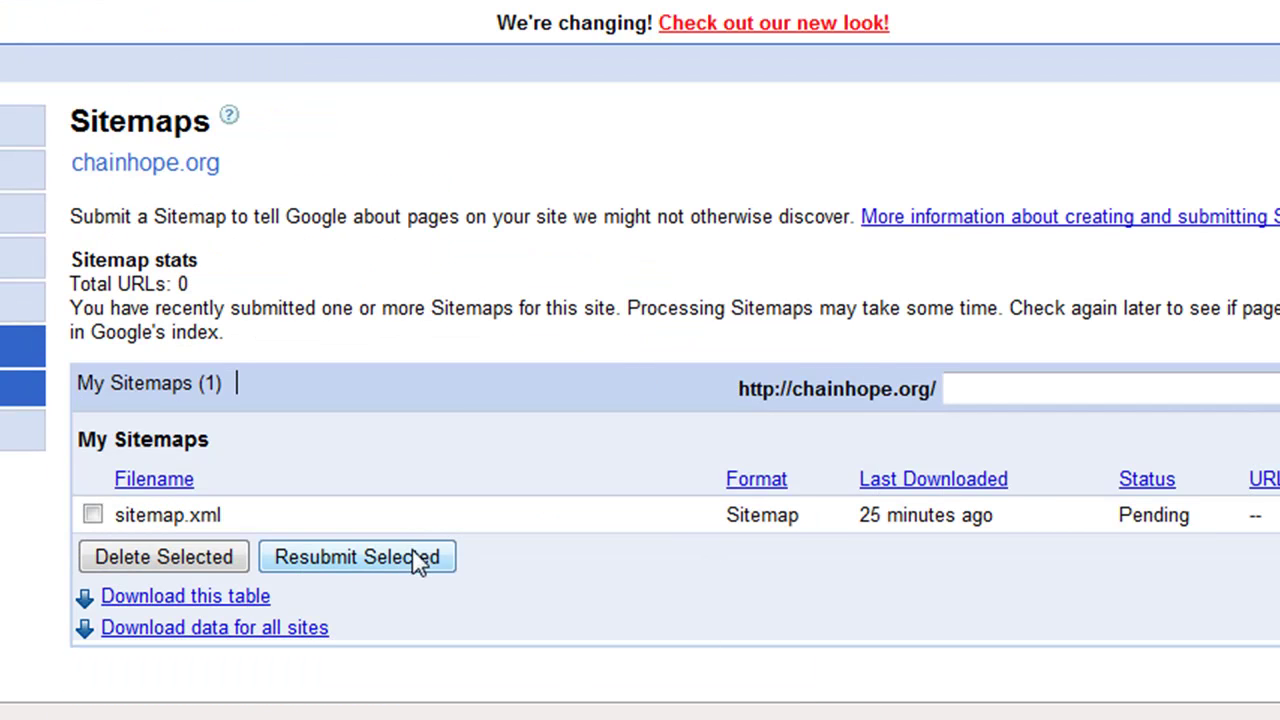
Step: Leave the Sitemaps list to view chainhope.org's sitemap.xml with its page URLs and last-modified dates
scroll(415, 560, "down", 1)
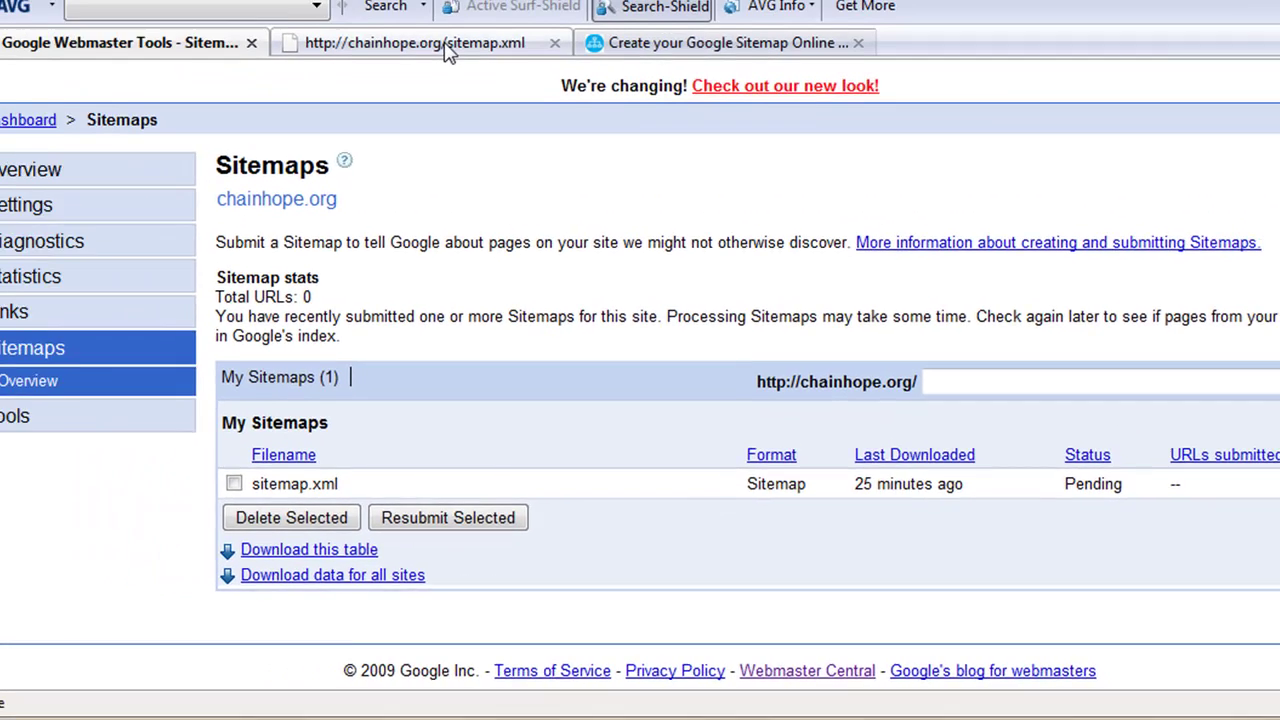
left_click(440, 48)
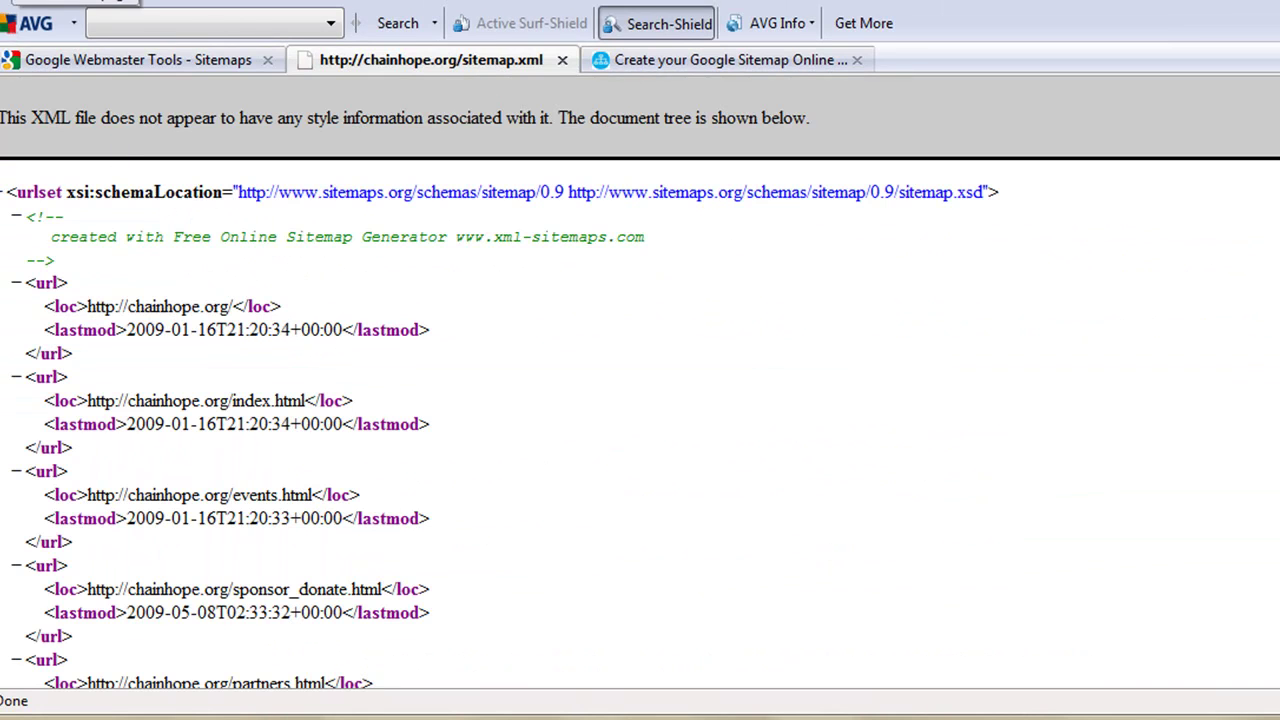
Step: Go back from sitemap.xml to the Chain of Hope home page with Alt+Left
key("alt+Left")
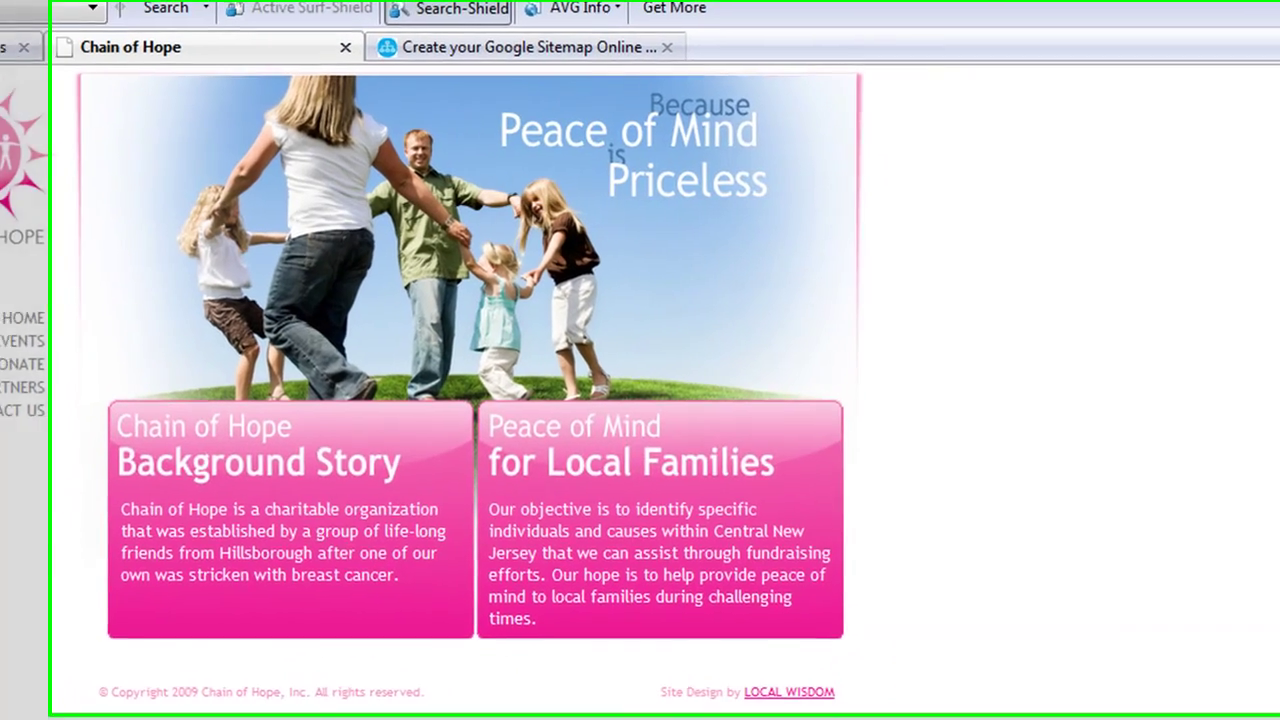
Step: Switch between Webmaster Tools and Chain of Hope, ending on Sitemaps with sitemap.xml Pending
left_click(140, 60)
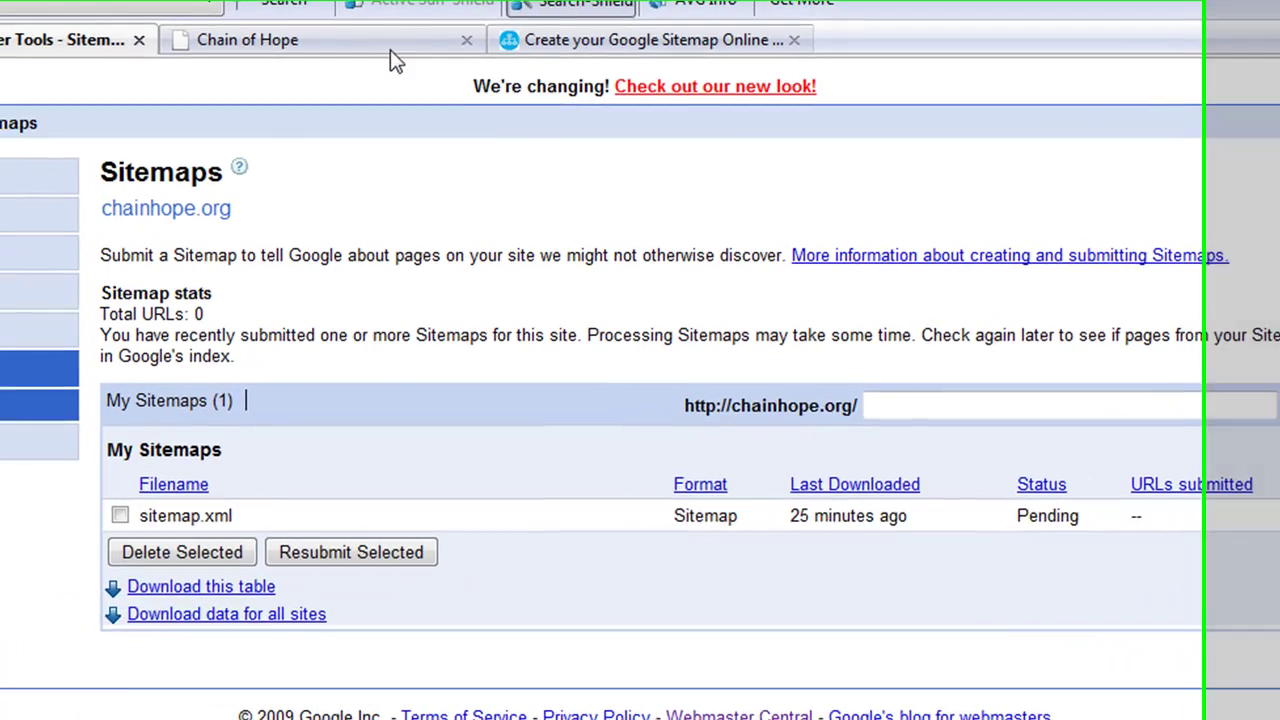
left_click(230, 44)
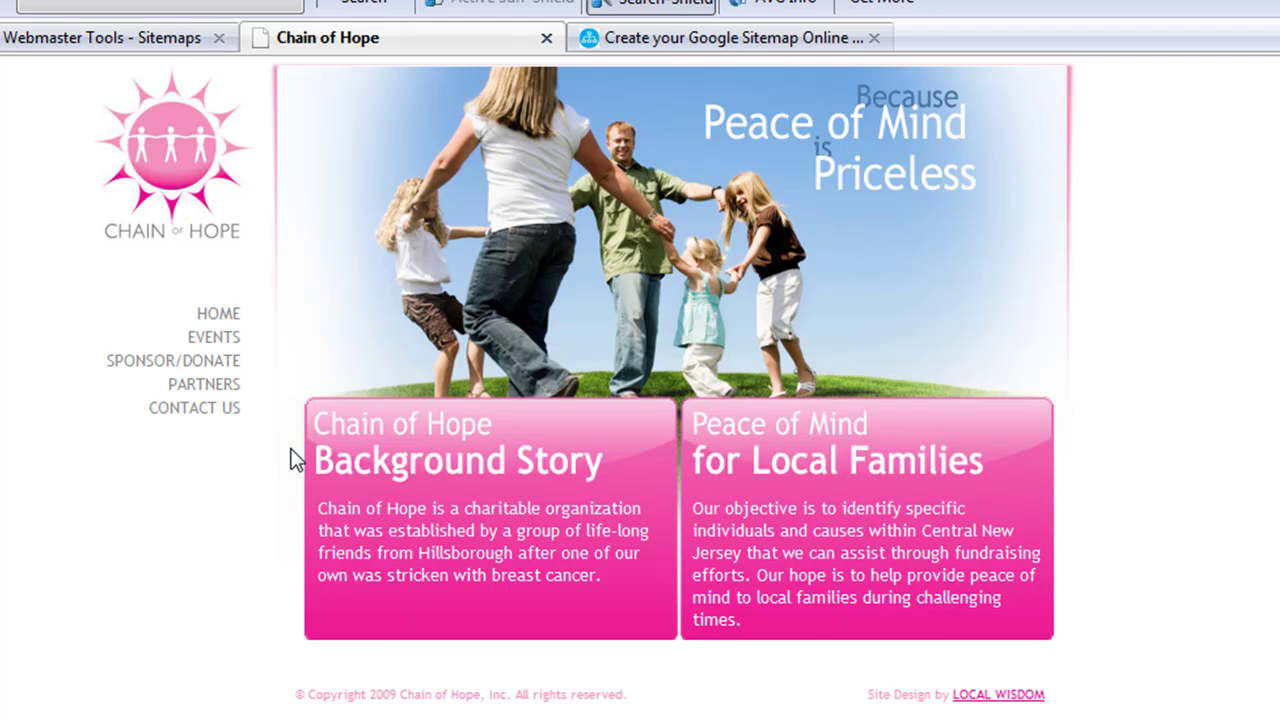
left_click(120, 42)
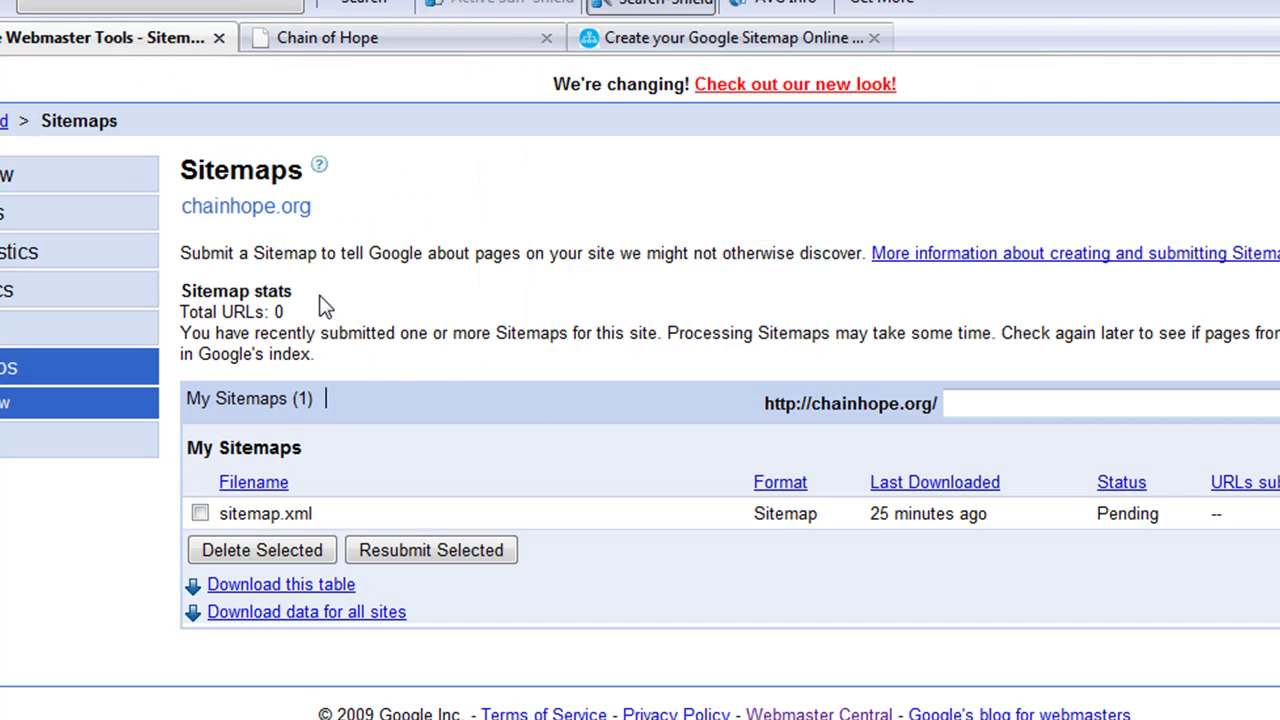